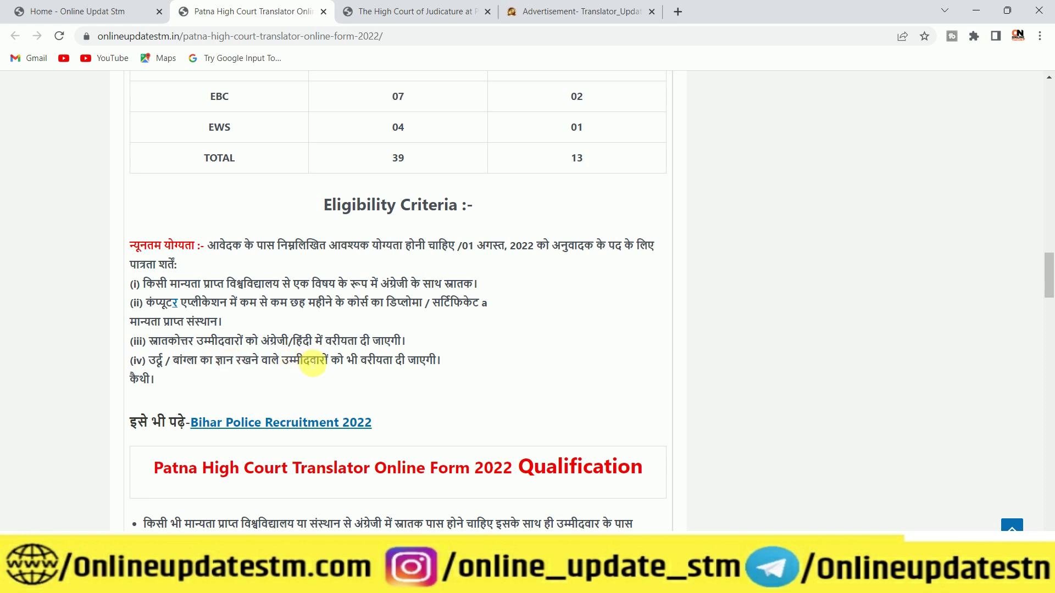
- Review the Patna High Court Translator post's eligibility criteria, qualification, age limit, selection process and syllabus, down to the important links
{"action": "left_click_drag", "start_coordinate": [147, 341], "coordinate": [436, 358]}
{"action": "left_click", "coordinate": [452, 365]}
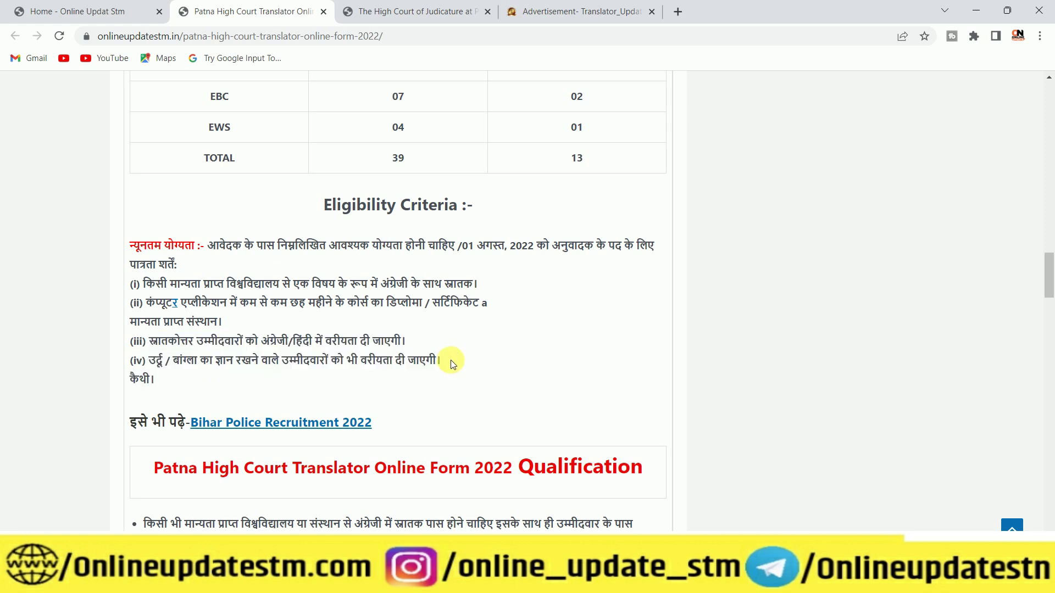
{"action": "scroll", "coordinate": [452, 364], "scroll_direction": "down", "scroll_amount": 6}
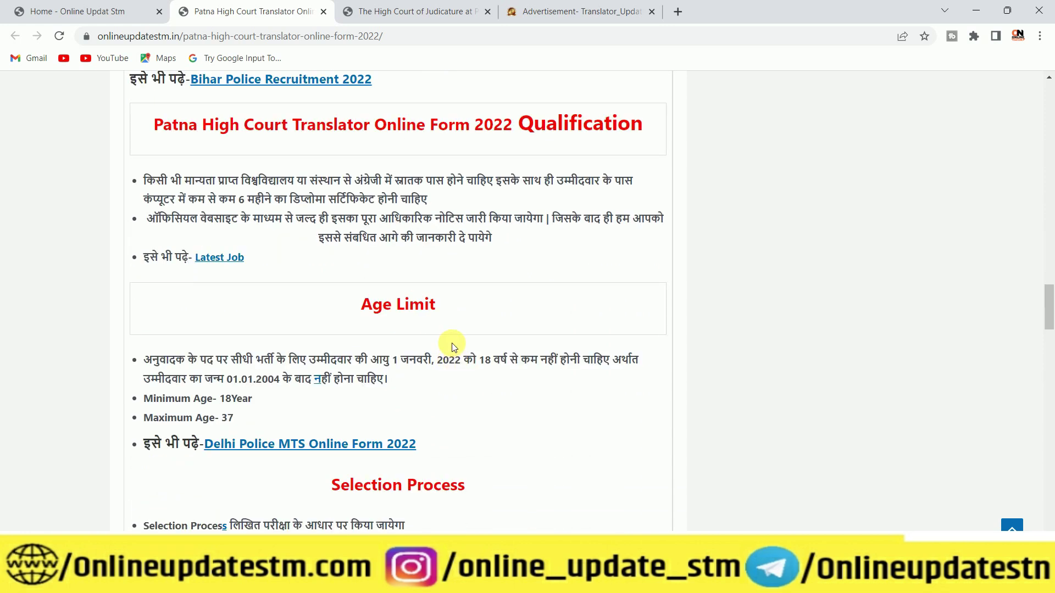
{"action": "scroll", "coordinate": [451, 347], "scroll_direction": "down", "scroll_amount": 2}
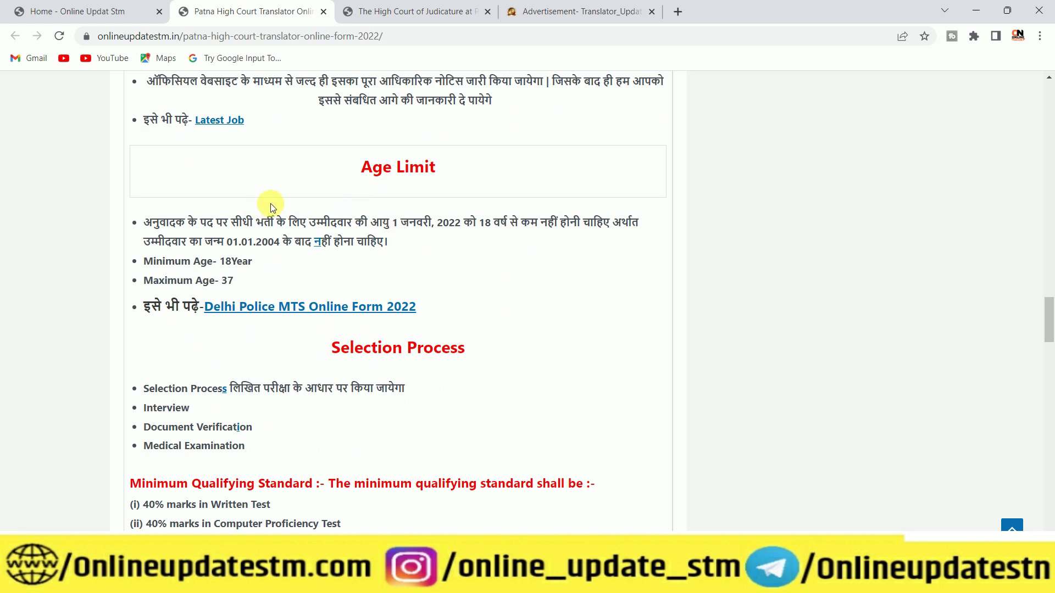
{"action": "scroll", "coordinate": [432, 269], "scroll_direction": "down", "scroll_amount": 1}
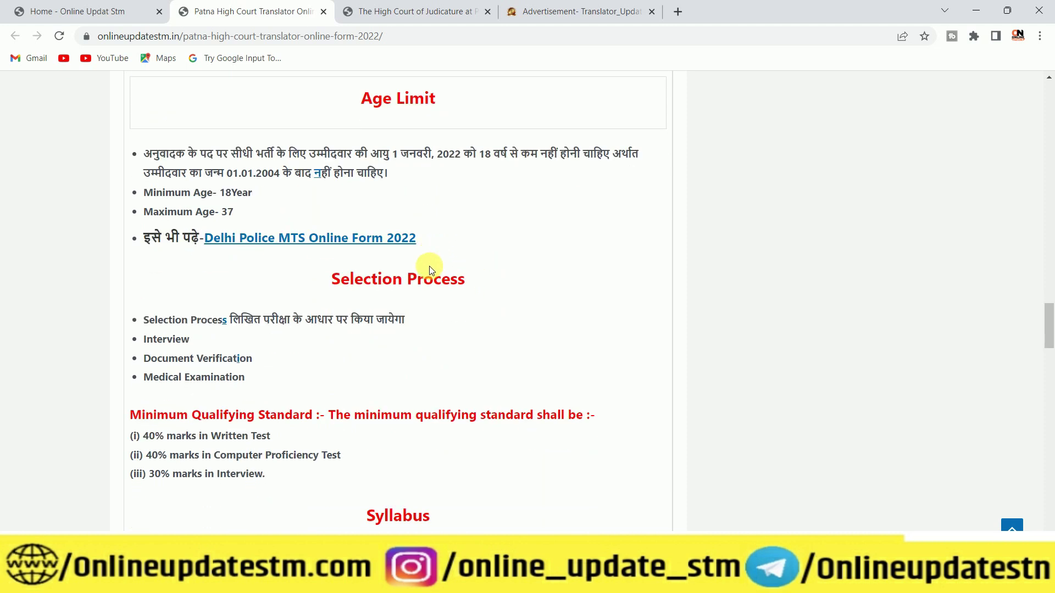
{"action": "scroll", "coordinate": [319, 346], "scroll_direction": "down", "scroll_amount": 4}
{"action": "scroll", "coordinate": [401, 291], "scroll_direction": "down", "scroll_amount": 4}
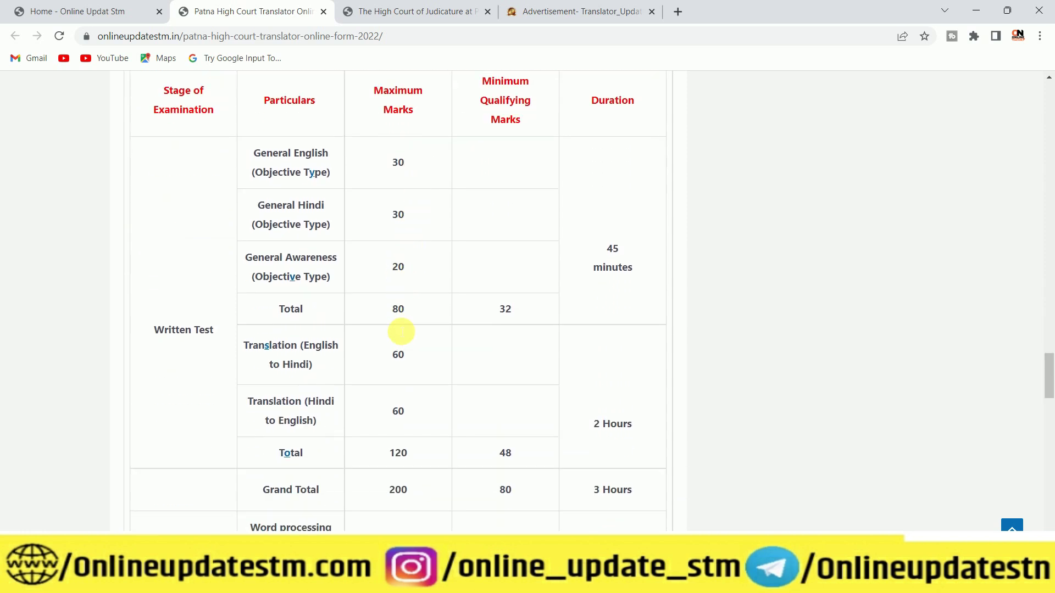
{"action": "scroll", "coordinate": [337, 302], "scroll_direction": "down", "scroll_amount": 10}
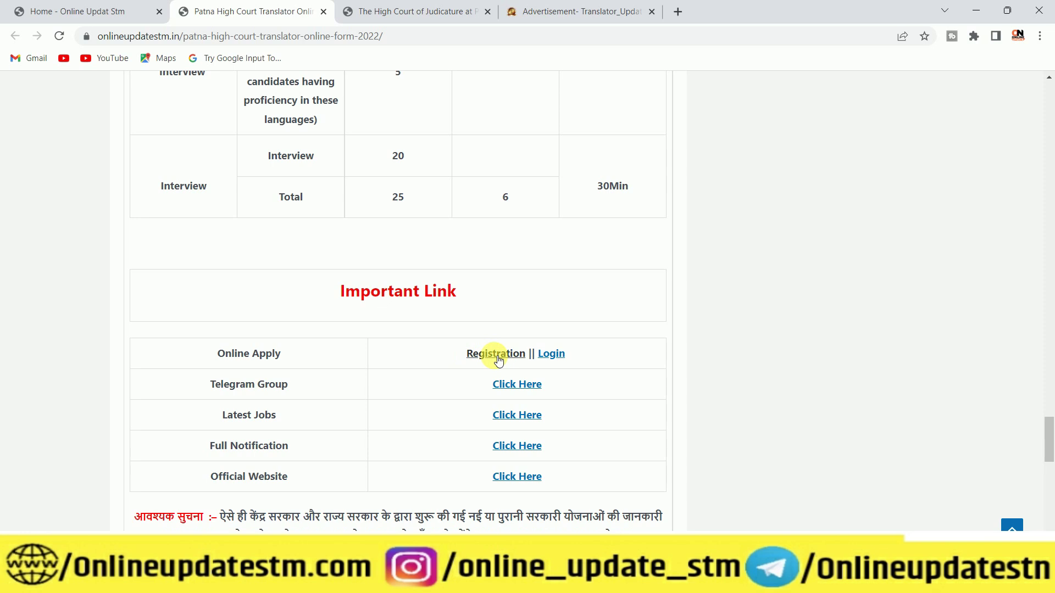
- Open the online application's registration form and answer No to having changed the name after matriculation
{"action": "left_click", "coordinate": [497, 355]}
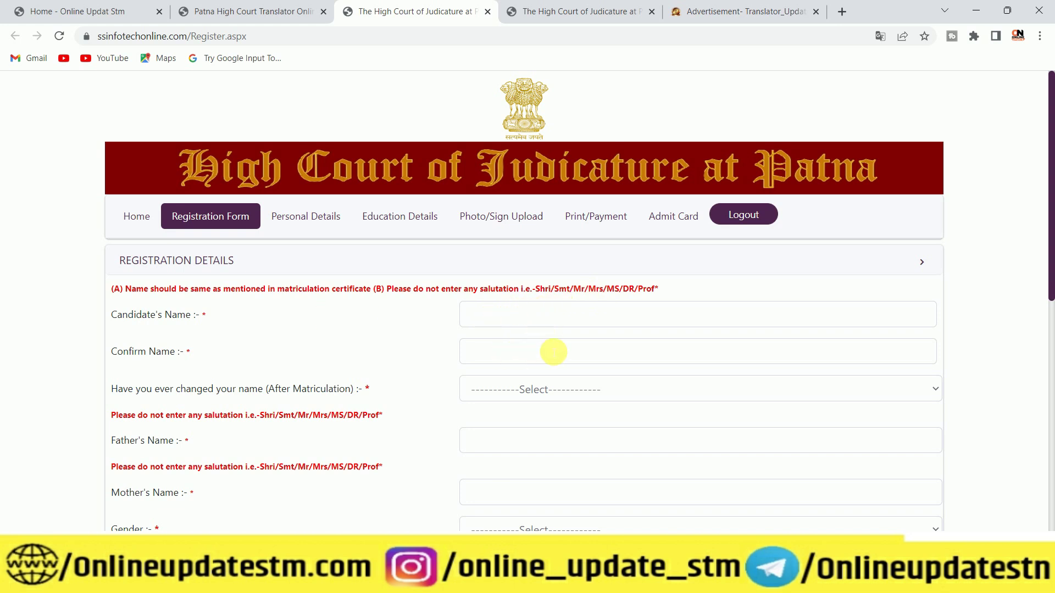
{"action": "scroll", "coordinate": [549, 352], "scroll_direction": "down", "scroll_amount": 1}
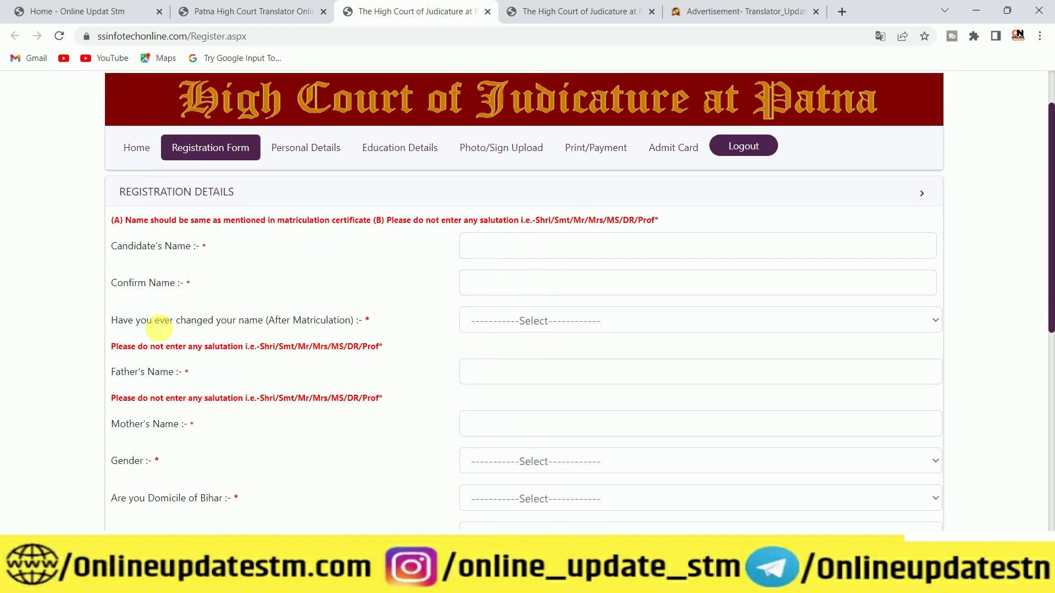
{"action": "left_click", "coordinate": [504, 320]}
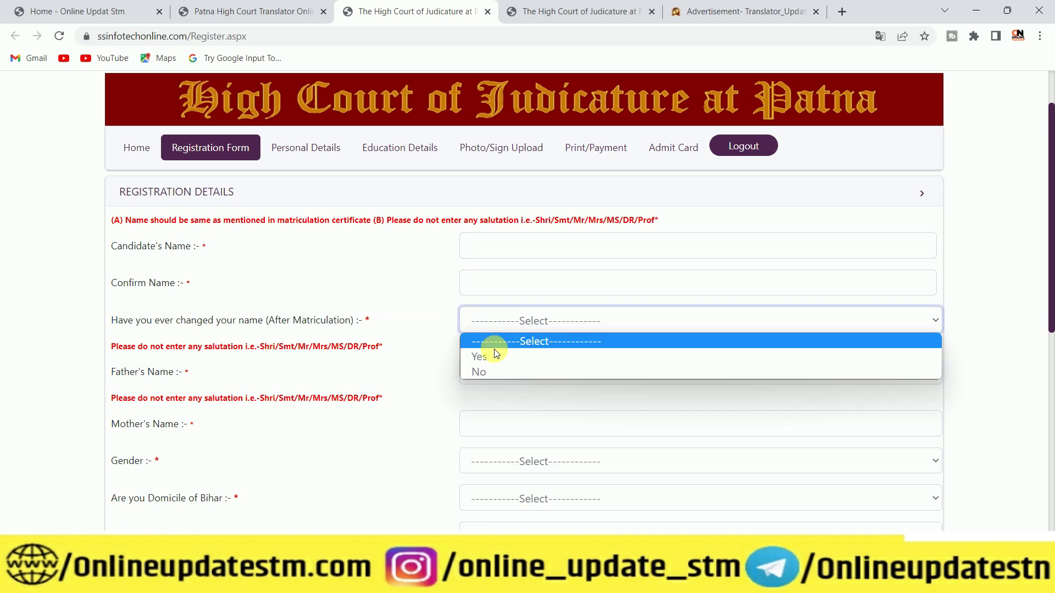
{"action": "left_click", "coordinate": [527, 372]}
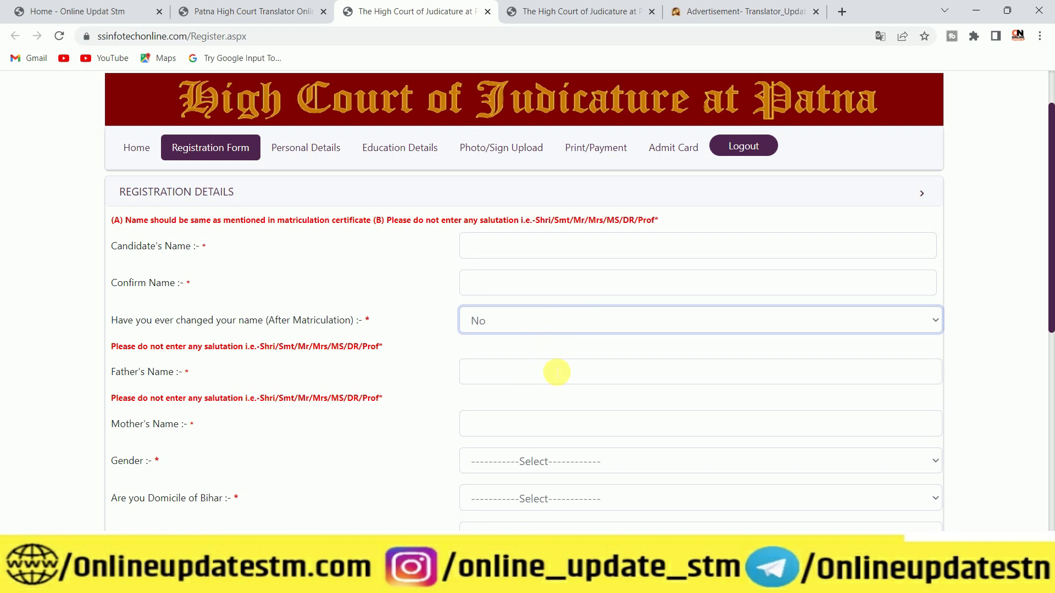
- Set the gender to Male and answer Yes to being domiciled in Bihar
{"action": "scroll", "coordinate": [290, 374], "scroll_direction": "down", "scroll_amount": 2}
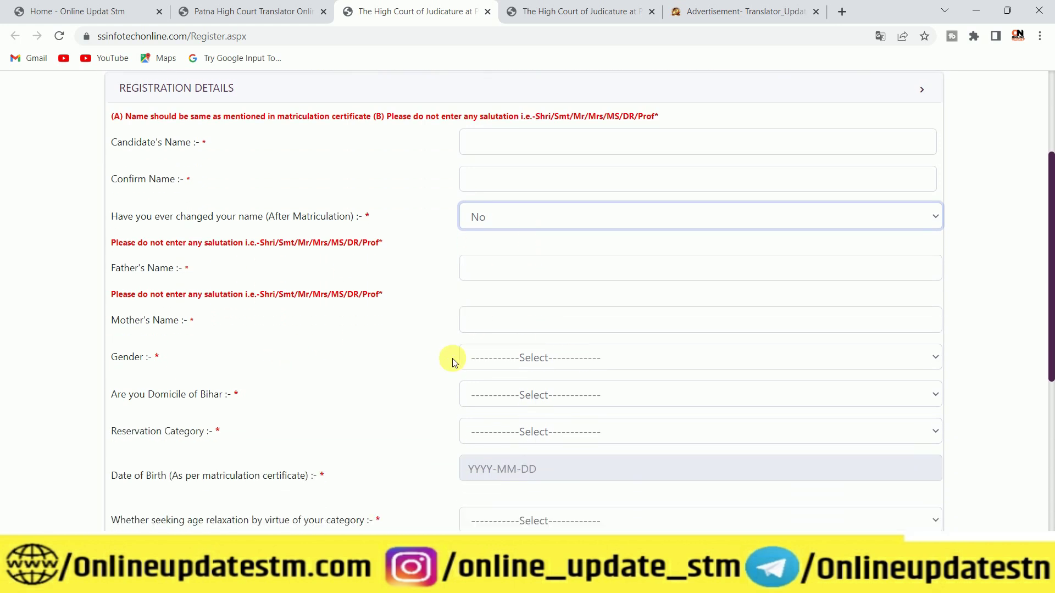
{"action": "scroll", "coordinate": [454, 363], "scroll_direction": "down", "scroll_amount": 2}
{"action": "left_click", "coordinate": [536, 255]}
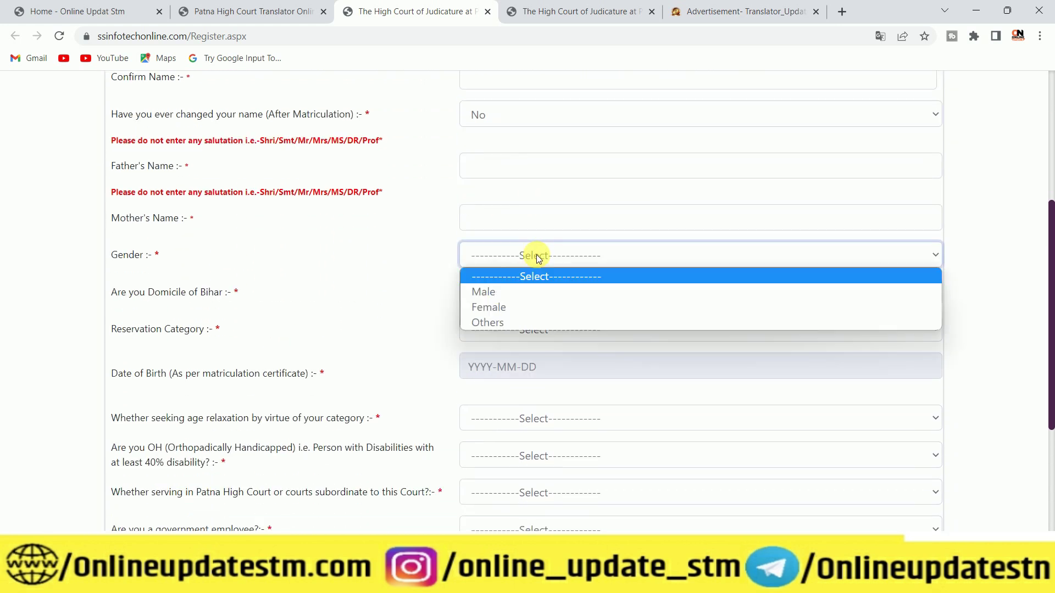
{"action": "left_click", "coordinate": [525, 295]}
{"action": "left_click", "coordinate": [548, 290]}
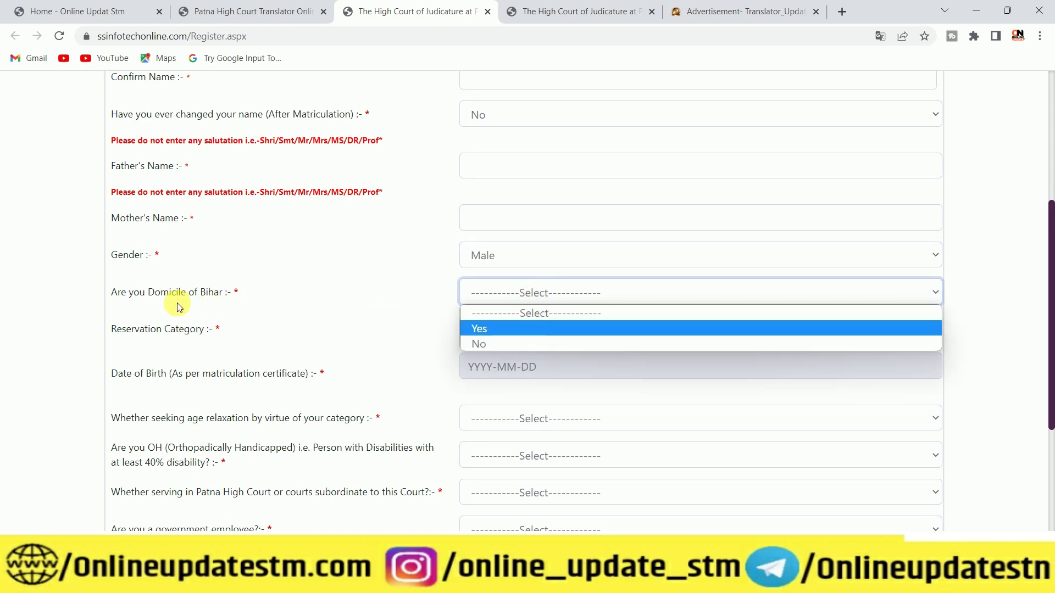
{"action": "left_click", "coordinate": [496, 328]}
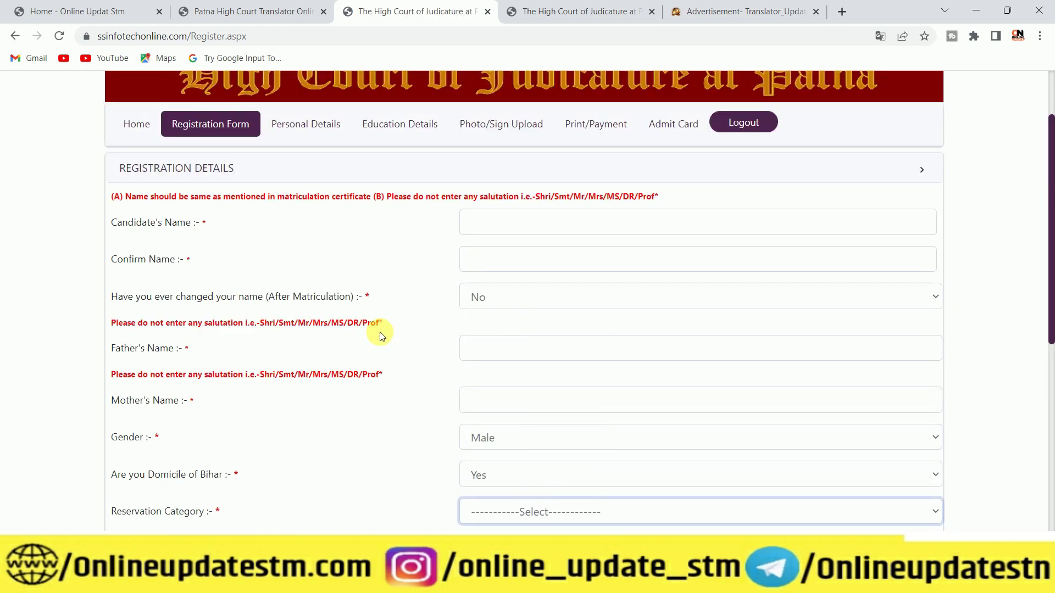
- Set the reservation category to BC in the registration details
{"action": "scroll", "coordinate": [540, 401], "scroll_direction": "down", "scroll_amount": 2}
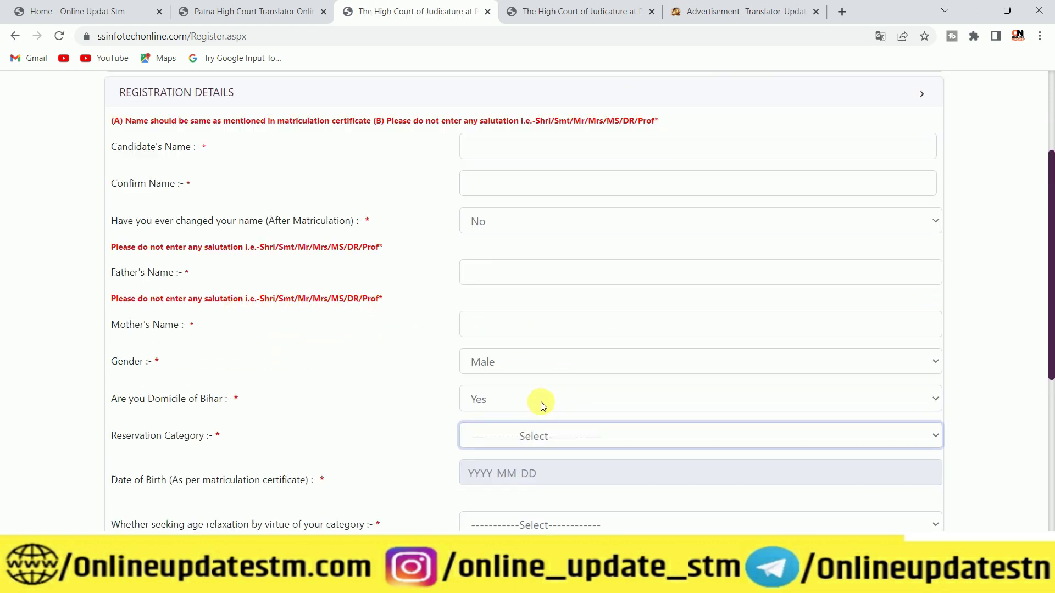
{"action": "left_click", "coordinate": [539, 377]}
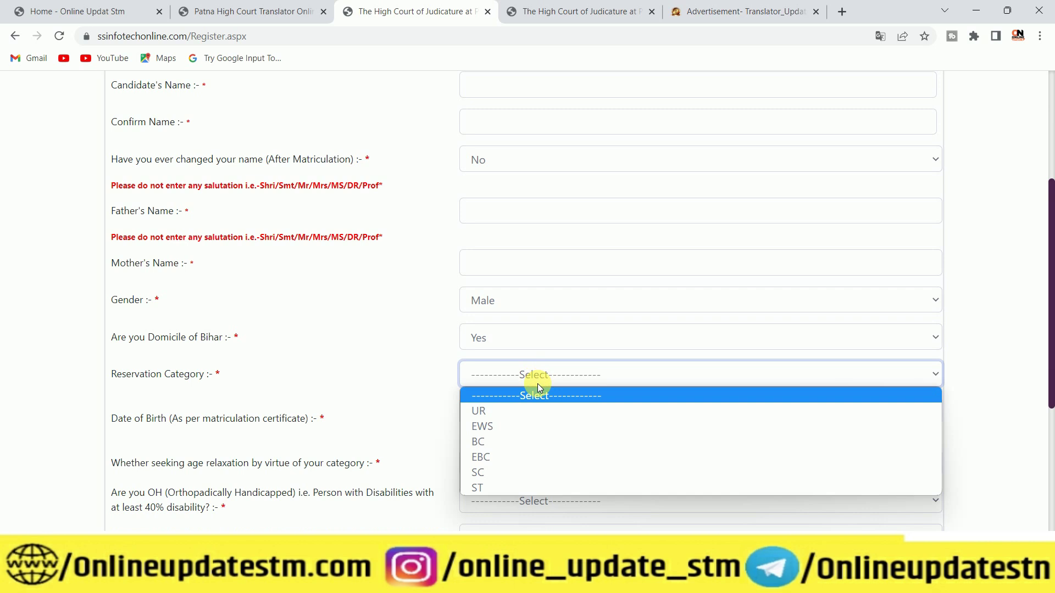
{"action": "left_click", "coordinate": [525, 441]}
- Fill in the candidate's date of birth as per the matriculation certificate
{"action": "left_click", "coordinate": [492, 413]}
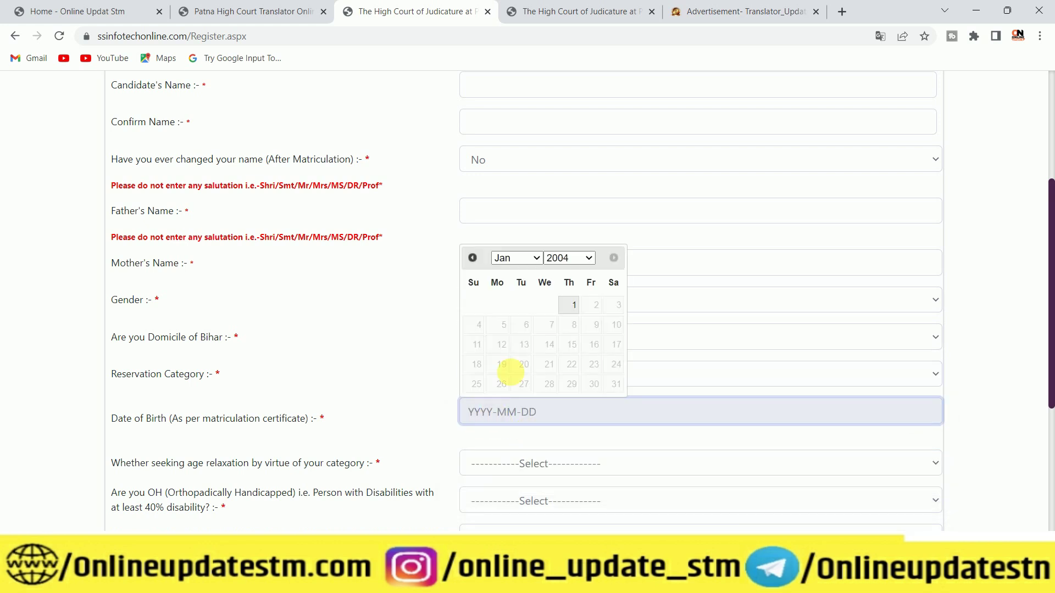
{"action": "left_click", "coordinate": [566, 258]}
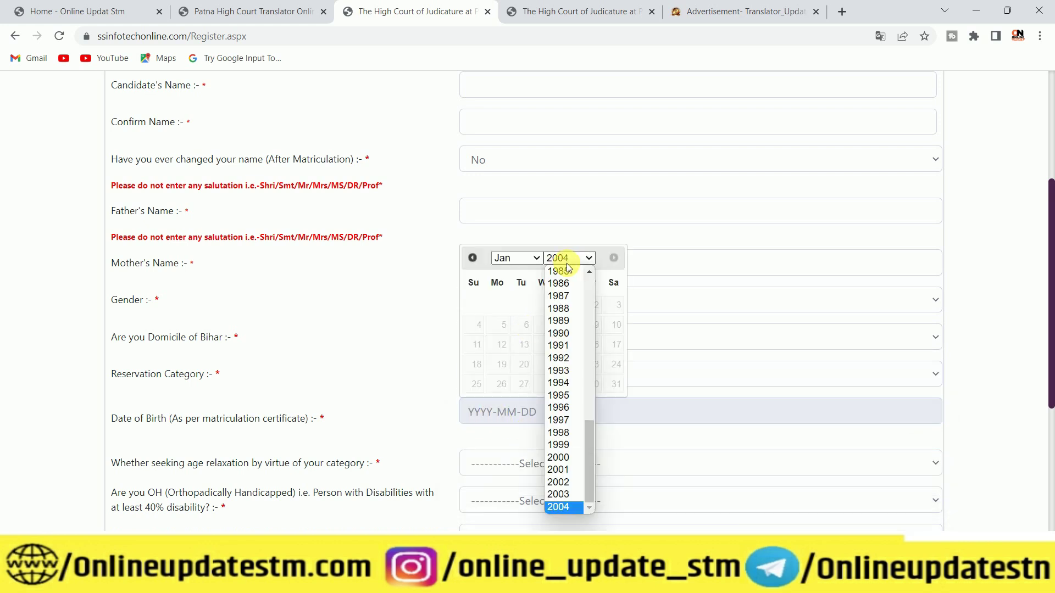
{"action": "left_click", "coordinate": [556, 470]}
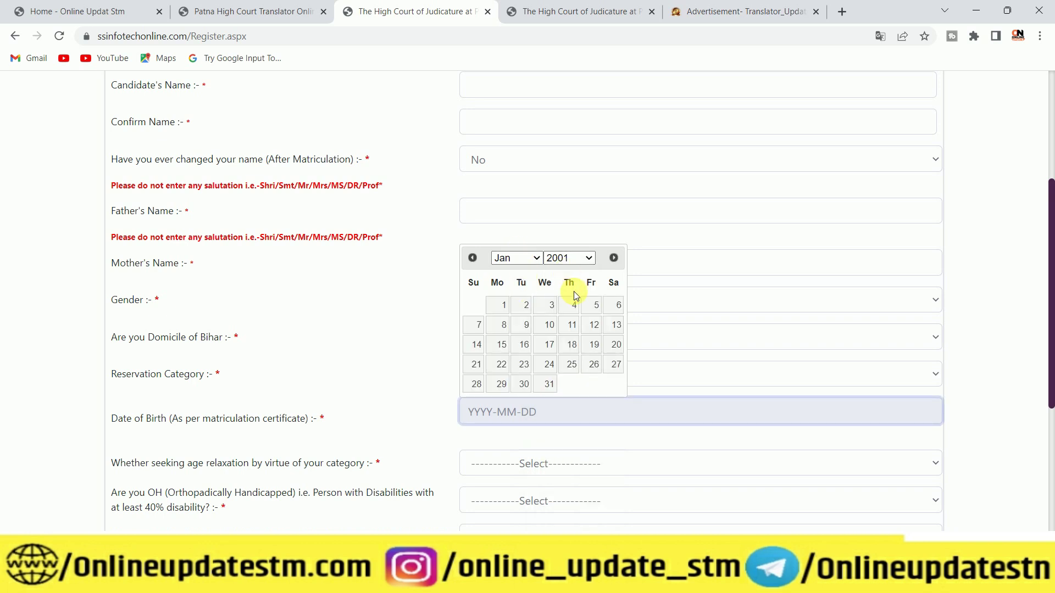
{"action": "left_click", "coordinate": [595, 311]}
- Answer No to seeking age relaxation by category and No to being orthopaedically handicapped with at least 40% disability
{"action": "scroll", "coordinate": [550, 357], "scroll_direction": "down", "scroll_amount": 2}
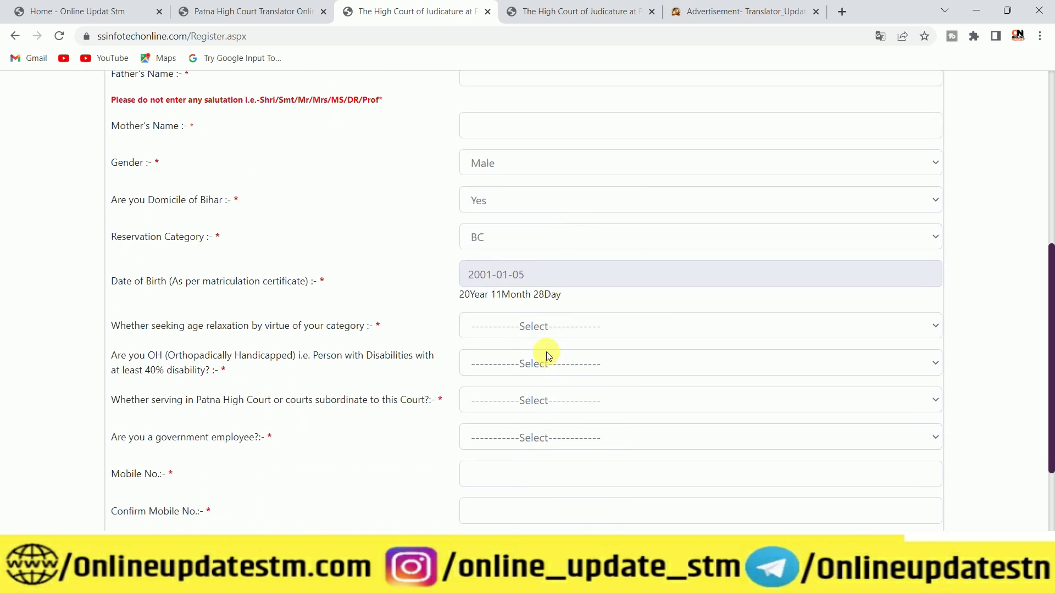
{"action": "scroll", "coordinate": [246, 337], "scroll_direction": "down", "scroll_amount": 1}
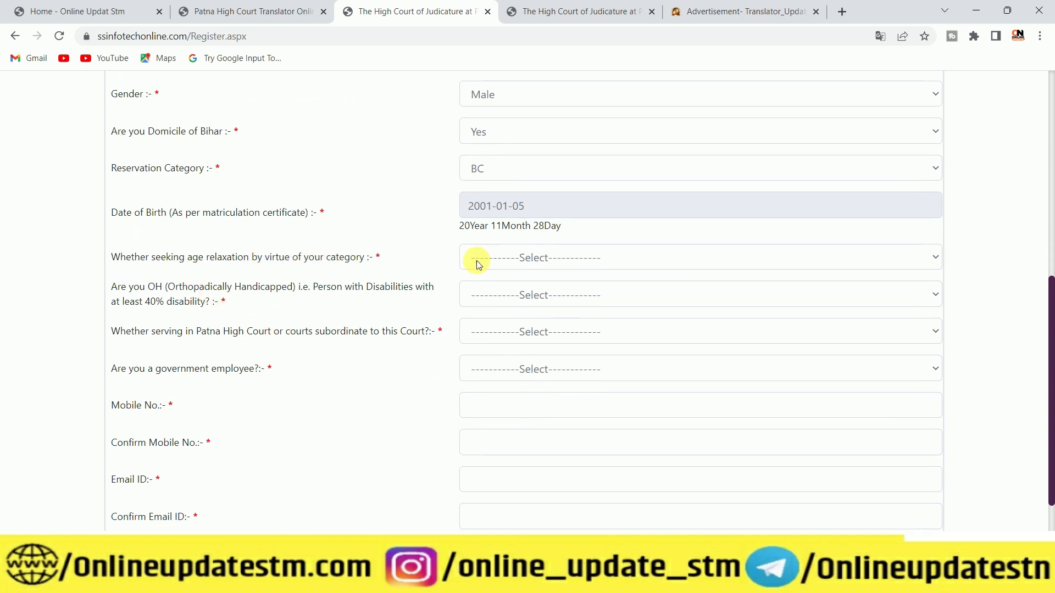
{"action": "left_click", "coordinate": [503, 259]}
{"action": "left_click", "coordinate": [499, 309]}
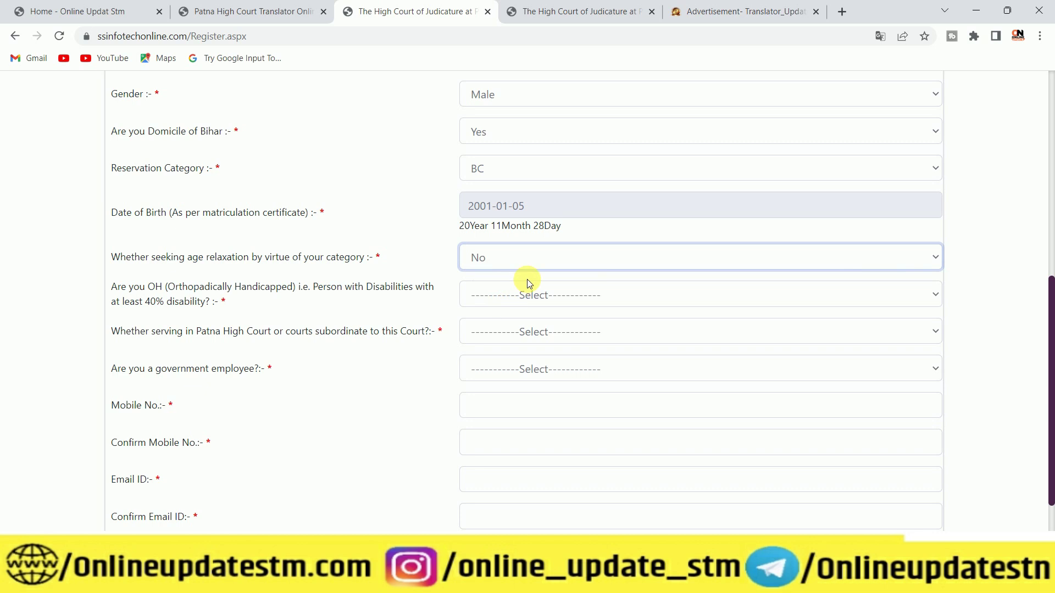
{"action": "scroll", "coordinate": [526, 279], "scroll_direction": "down", "scroll_amount": 1}
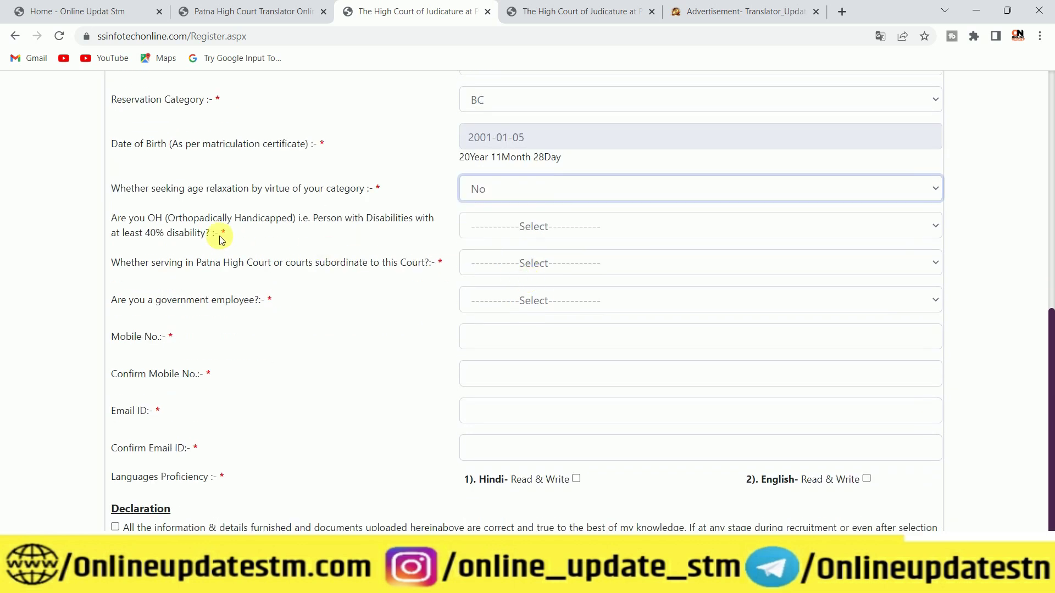
{"action": "left_click", "coordinate": [541, 227]}
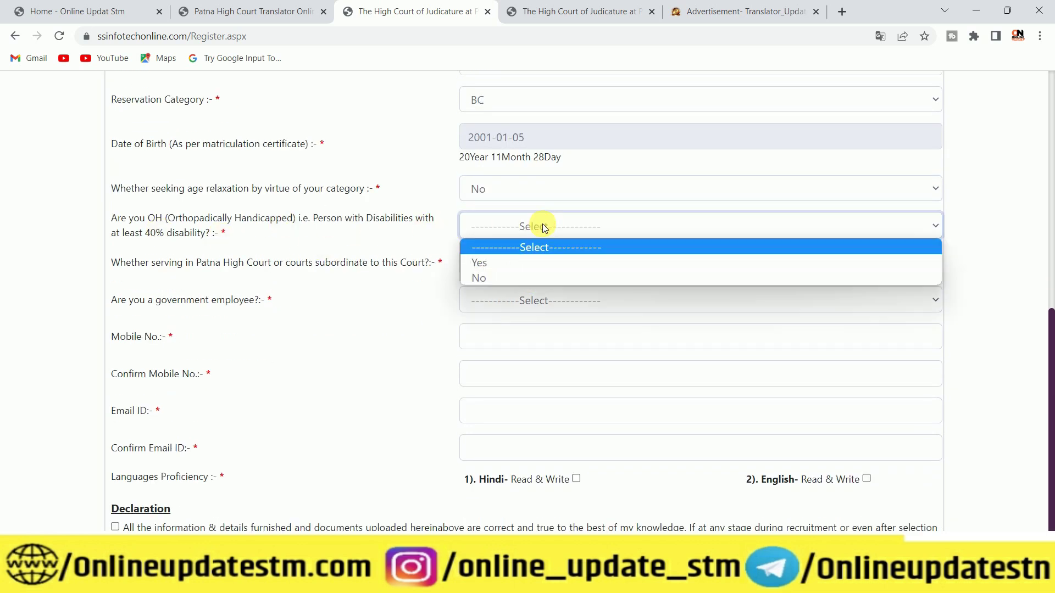
{"action": "left_click", "coordinate": [519, 277]}
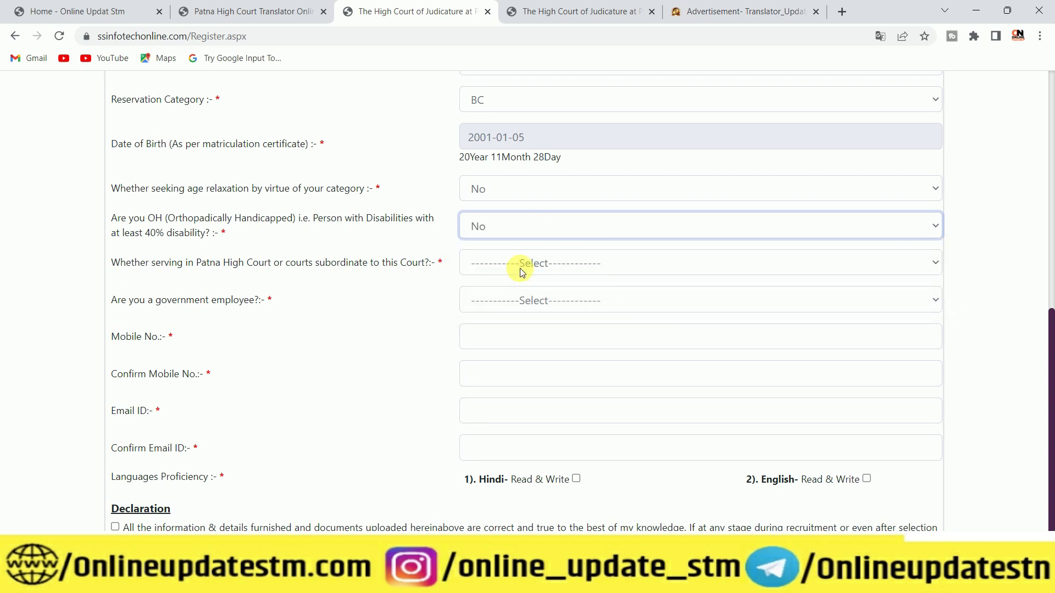
- Answer No to serving in Patna High Court or its subordinate courts, and No to being a government employee
{"action": "scroll", "coordinate": [596, 254], "scroll_direction": "down", "scroll_amount": 1}
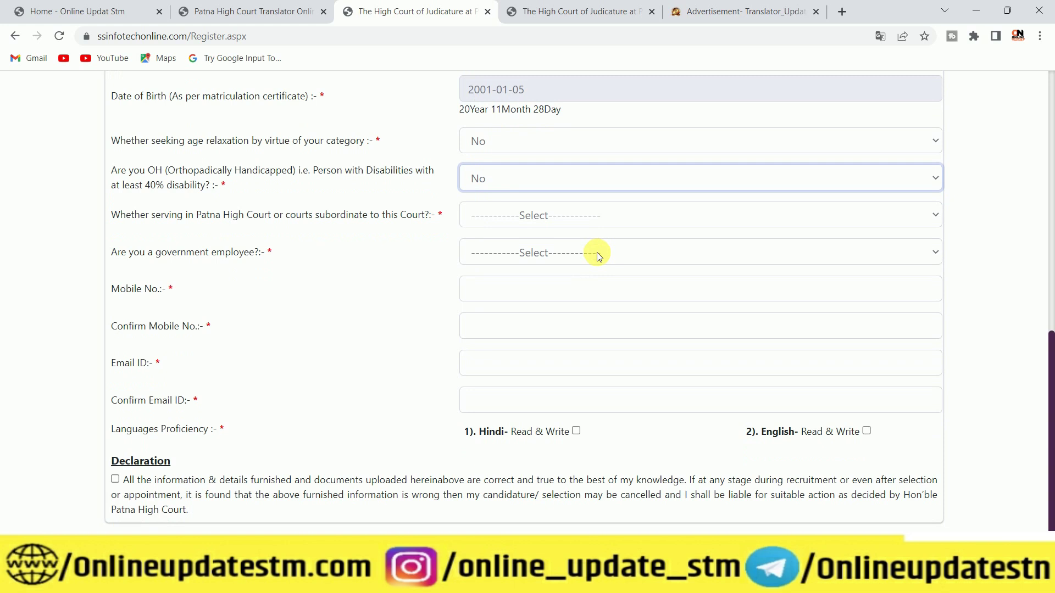
{"action": "scroll", "coordinate": [266, 349], "scroll_direction": "up", "scroll_amount": 1}
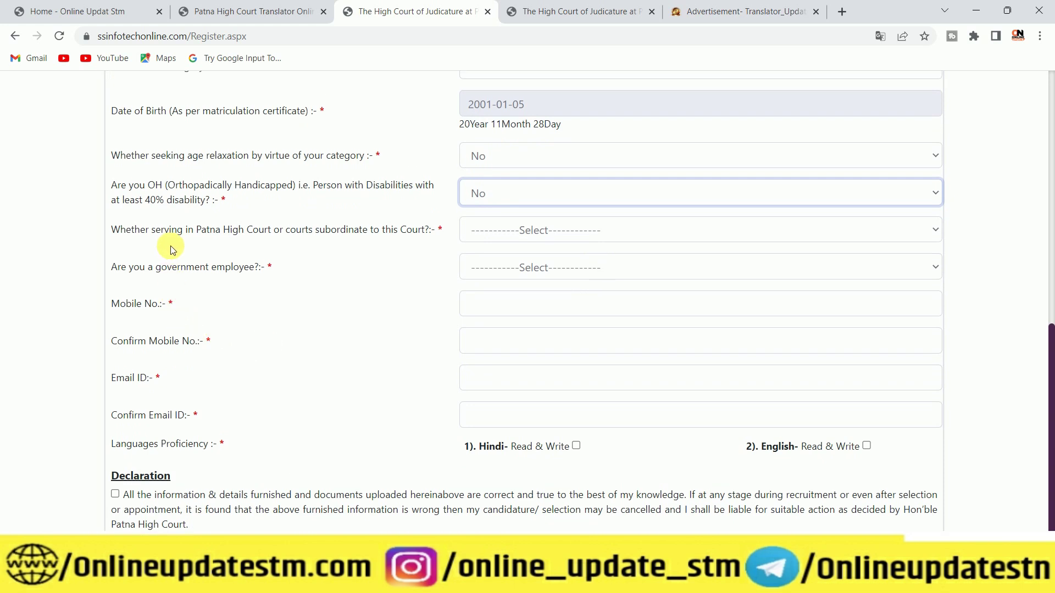
{"action": "left_click", "coordinate": [545, 230]}
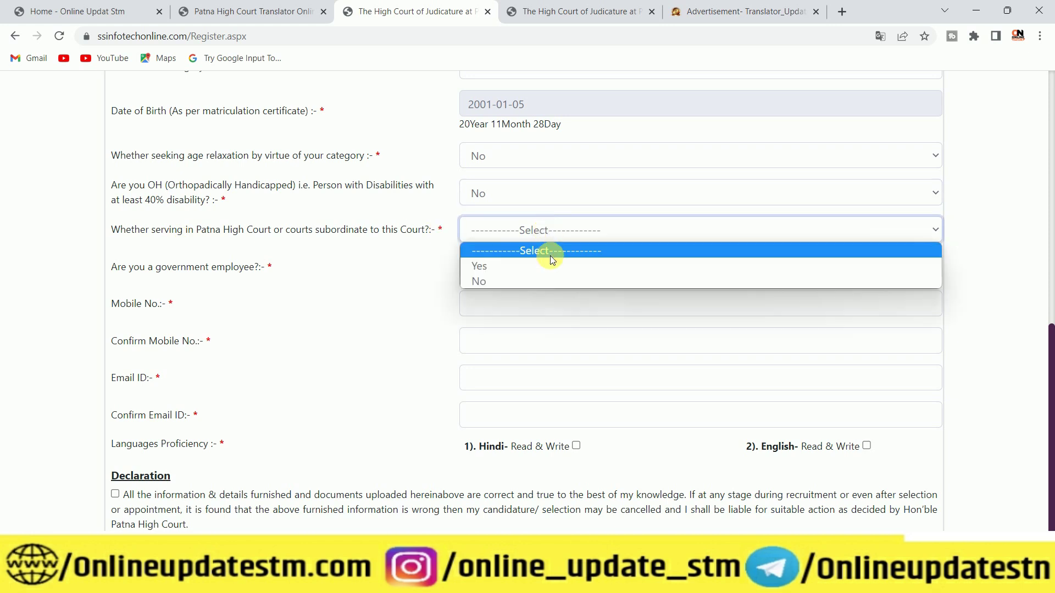
{"action": "left_click", "coordinate": [539, 280]}
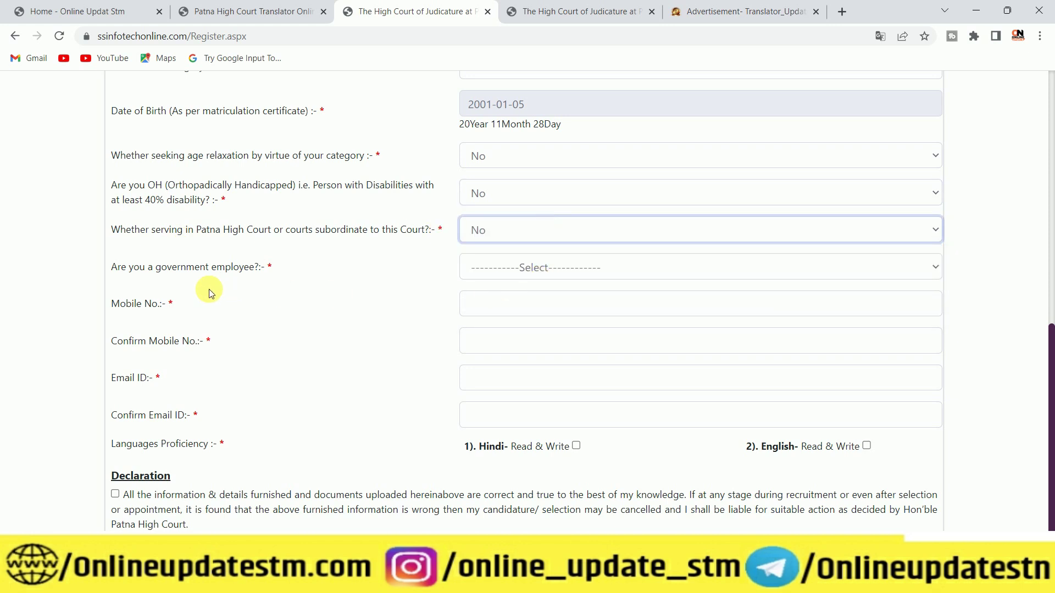
{"action": "left_click", "coordinate": [503, 267]}
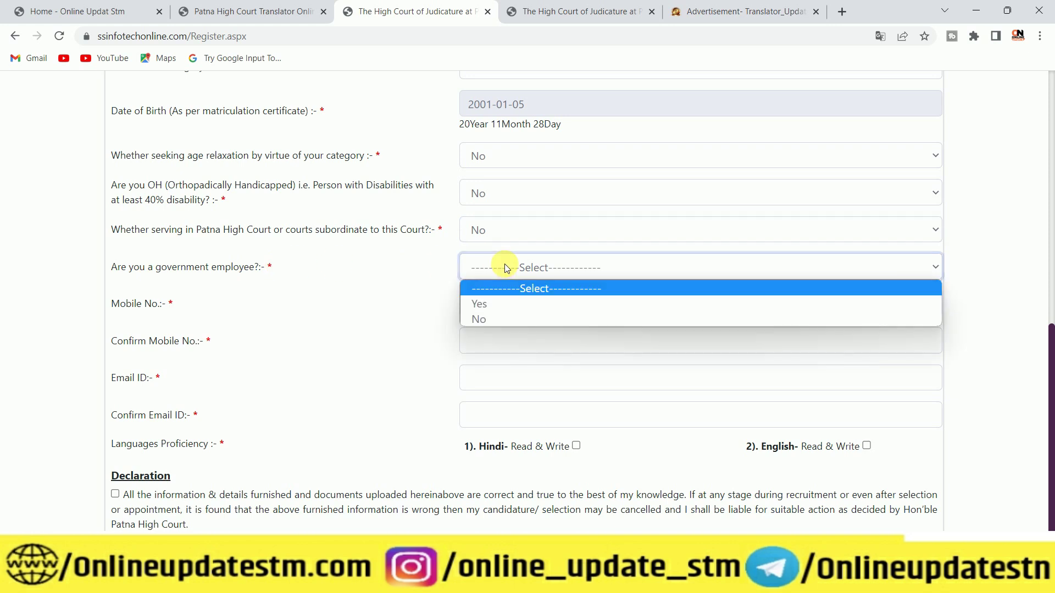
{"action": "left_click", "coordinate": [504, 320]}
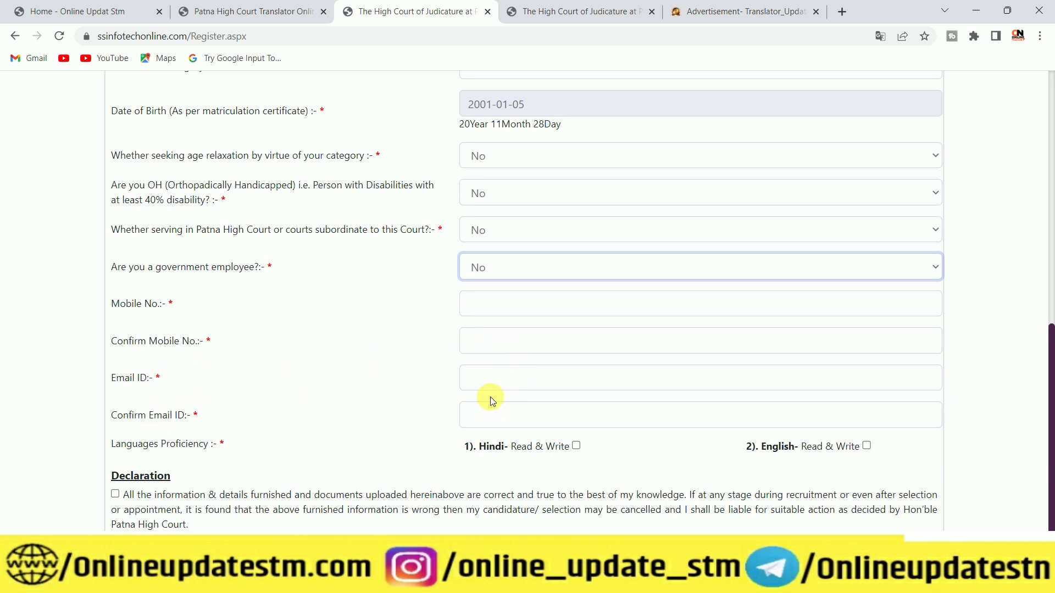
- Mark read and write proficiency for both Hindi and English, and accept the declaration
{"action": "scroll", "coordinate": [385, 420], "scroll_direction": "down", "scroll_amount": 1}
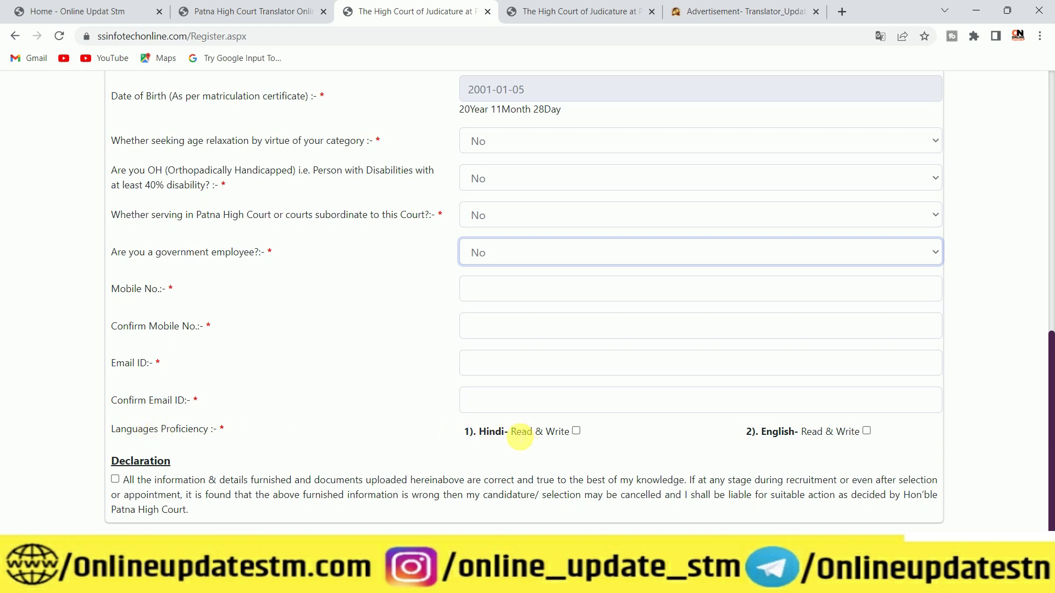
{"action": "left_click", "coordinate": [577, 432]}
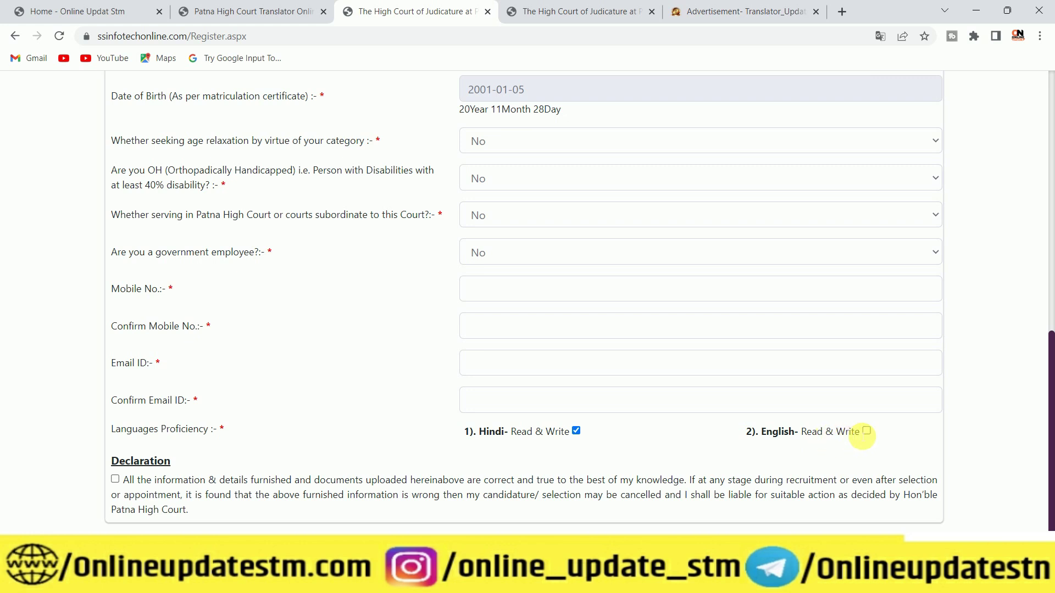
{"action": "left_click", "coordinate": [867, 432]}
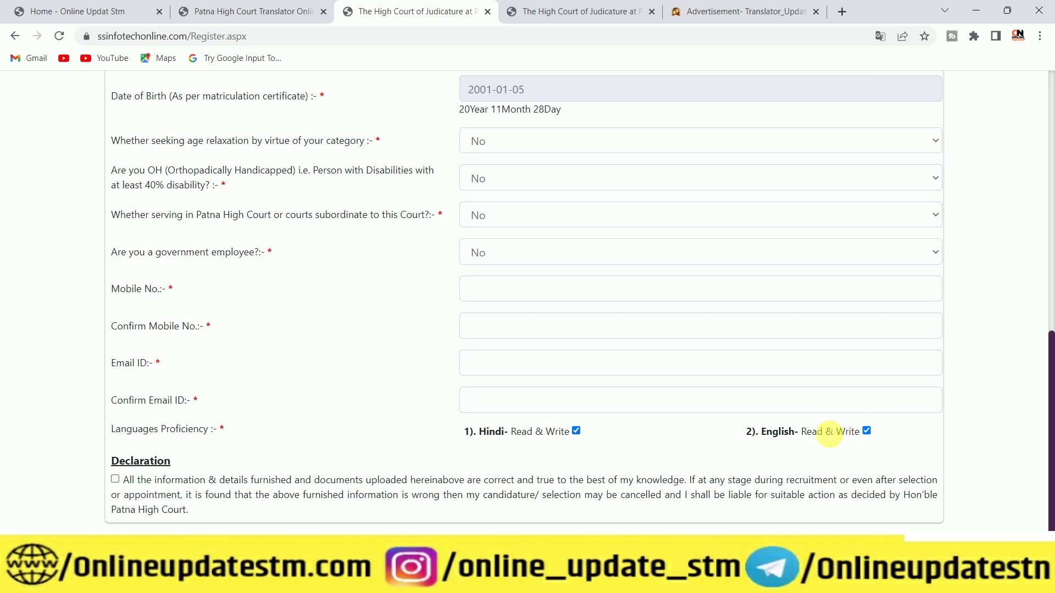
{"action": "left_click", "coordinate": [115, 480]}
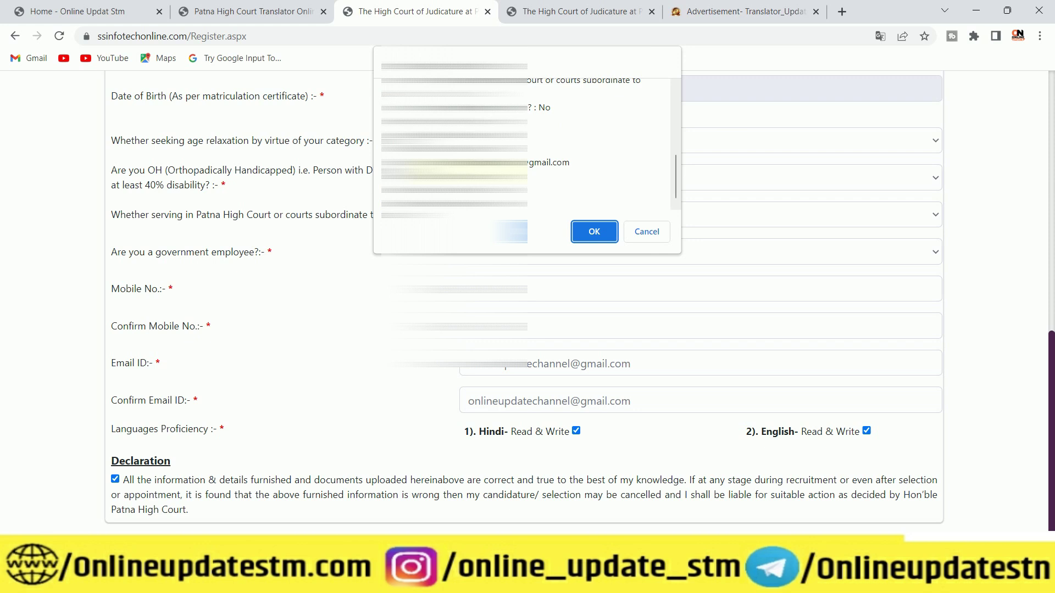
- Confirm the registration details, review the registered summary and continue to the candidate's personal details form
{"action": "left_click", "coordinate": [594, 233]}
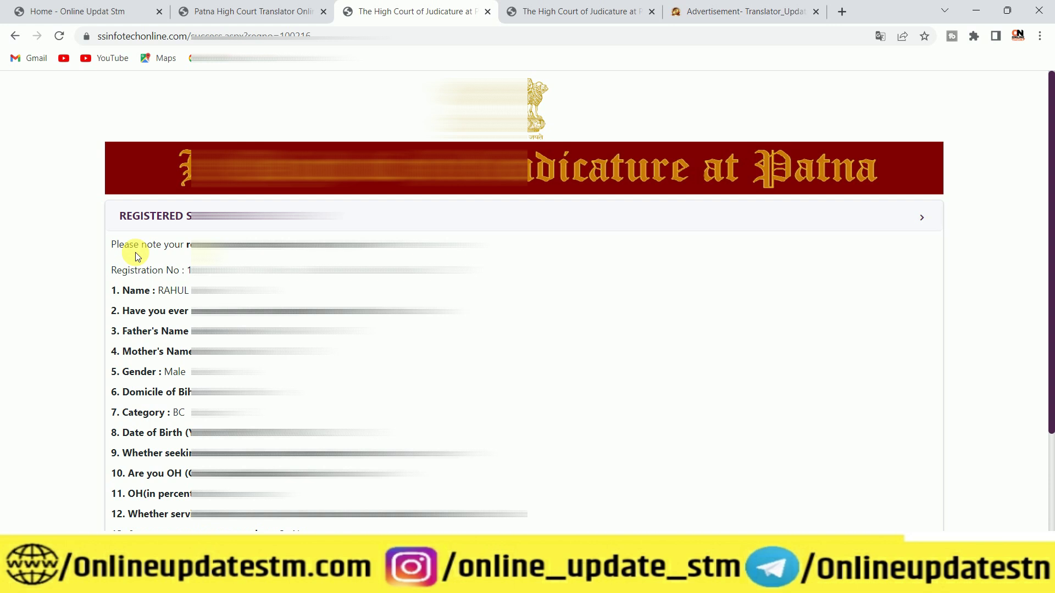
{"action": "scroll", "coordinate": [137, 257], "scroll_direction": "down", "scroll_amount": 3}
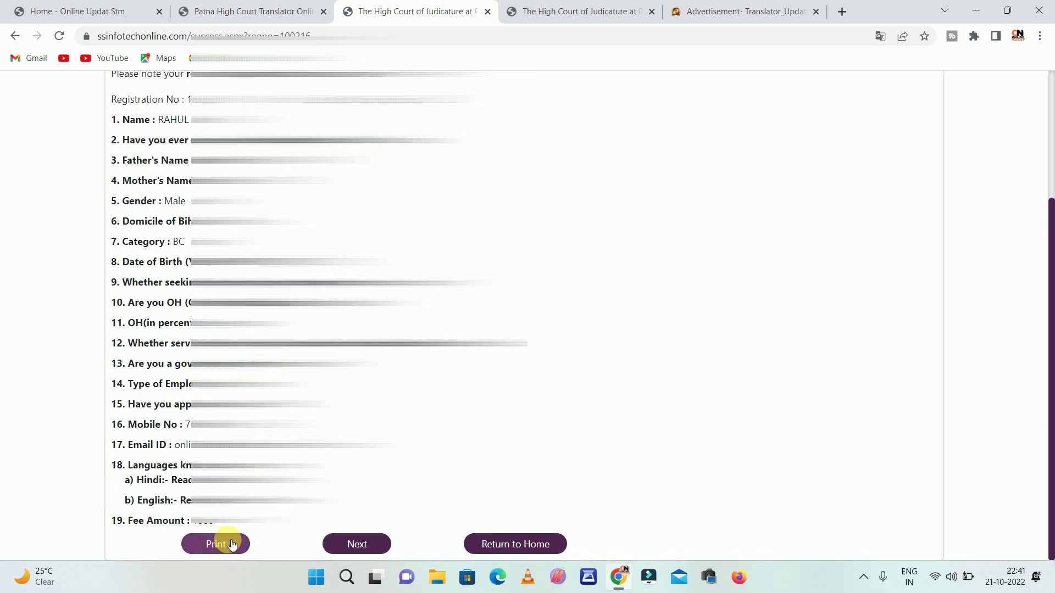
{"action": "left_click", "coordinate": [358, 546]}
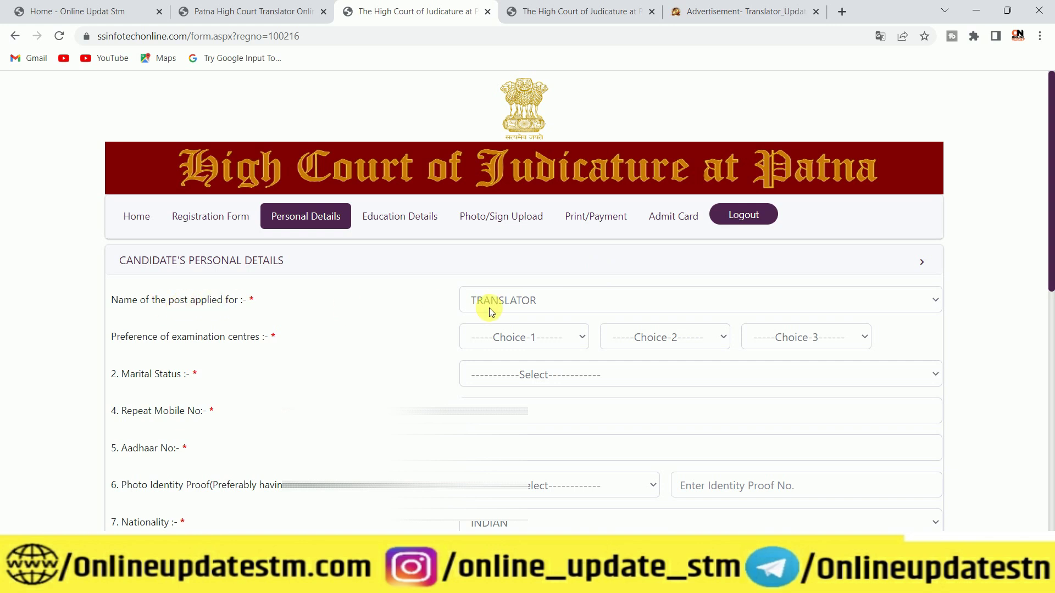
- Choose TRANSLATOR as the post and set the examination centre preferences to PATNA, HAJIPUR and MUZAFFARPUR, in that order
{"action": "left_click", "coordinate": [602, 299]}
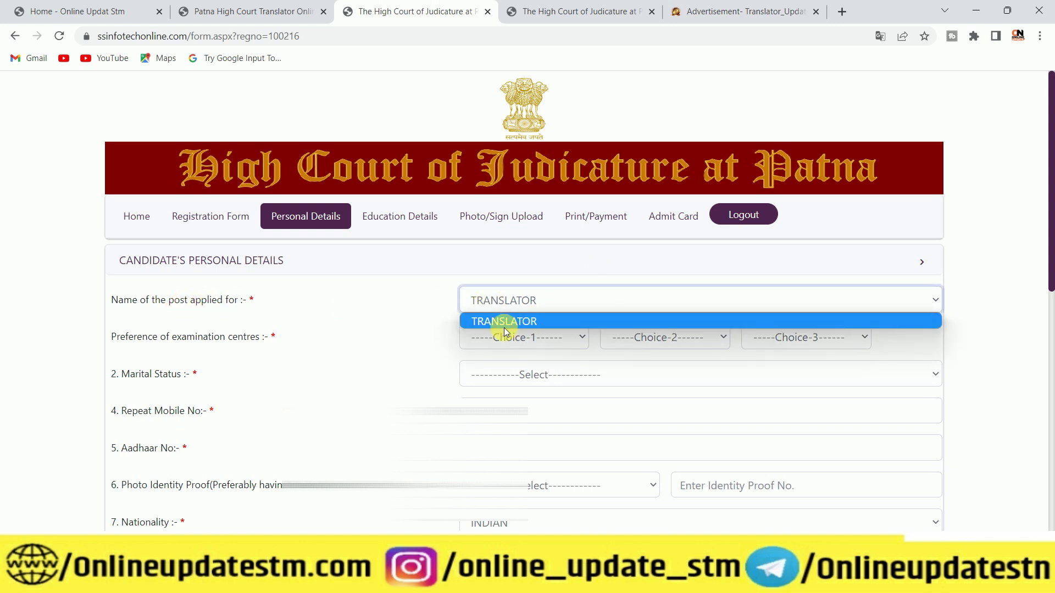
{"action": "left_click", "coordinate": [542, 321]}
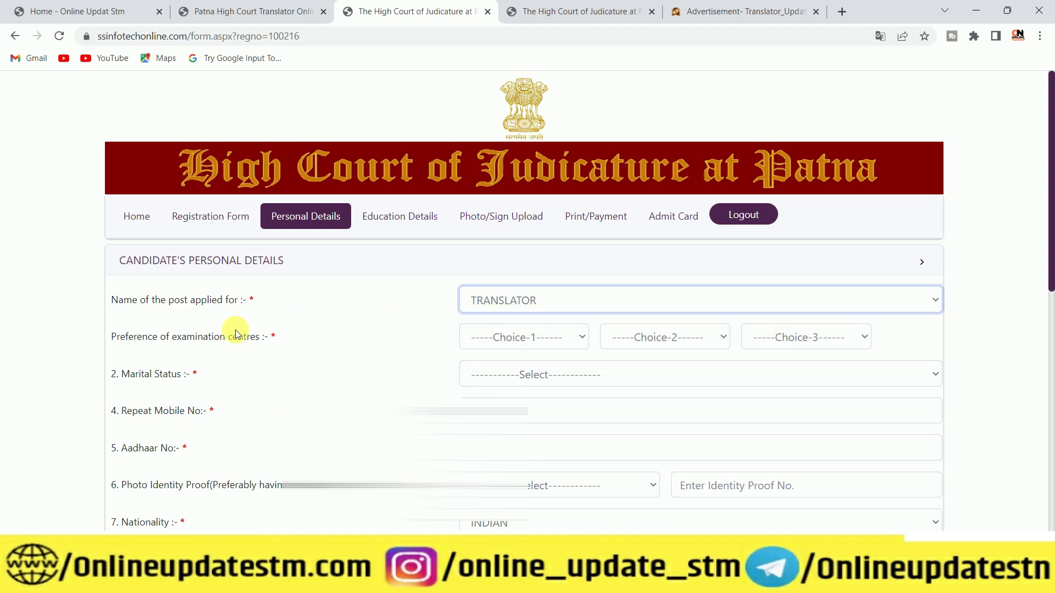
{"action": "left_click", "coordinate": [496, 341]}
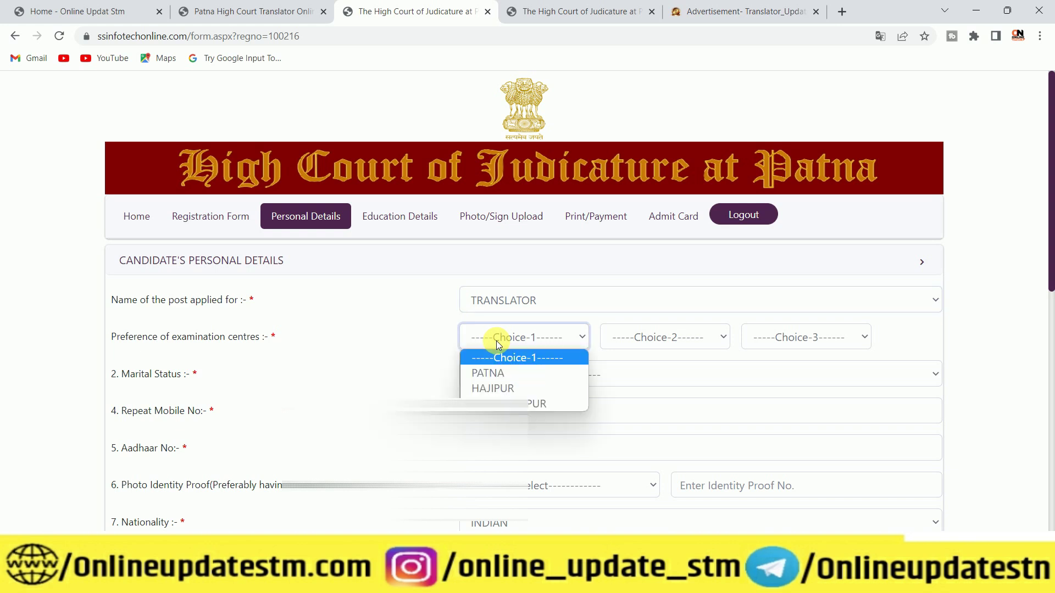
{"action": "left_click", "coordinate": [501, 373]}
{"action": "left_click", "coordinate": [640, 337]}
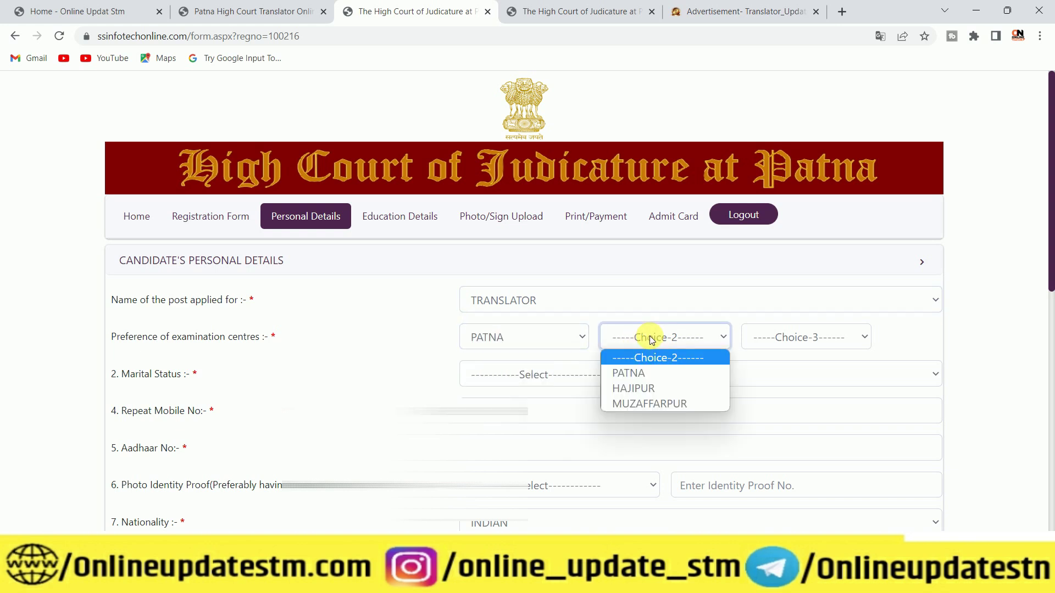
{"action": "left_click", "coordinate": [659, 385]}
{"action": "left_click", "coordinate": [821, 342]}
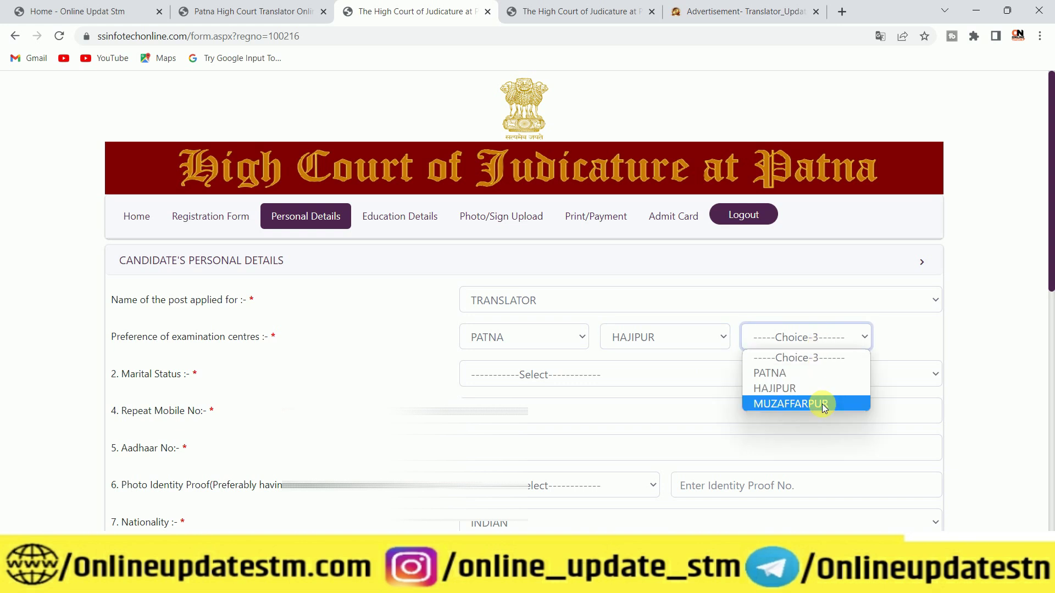
{"action": "left_click", "coordinate": [822, 404]}
- Set the marital status to Unmarried and choose 10th Certificate as the photo identity proof
{"action": "left_click", "coordinate": [539, 381]}
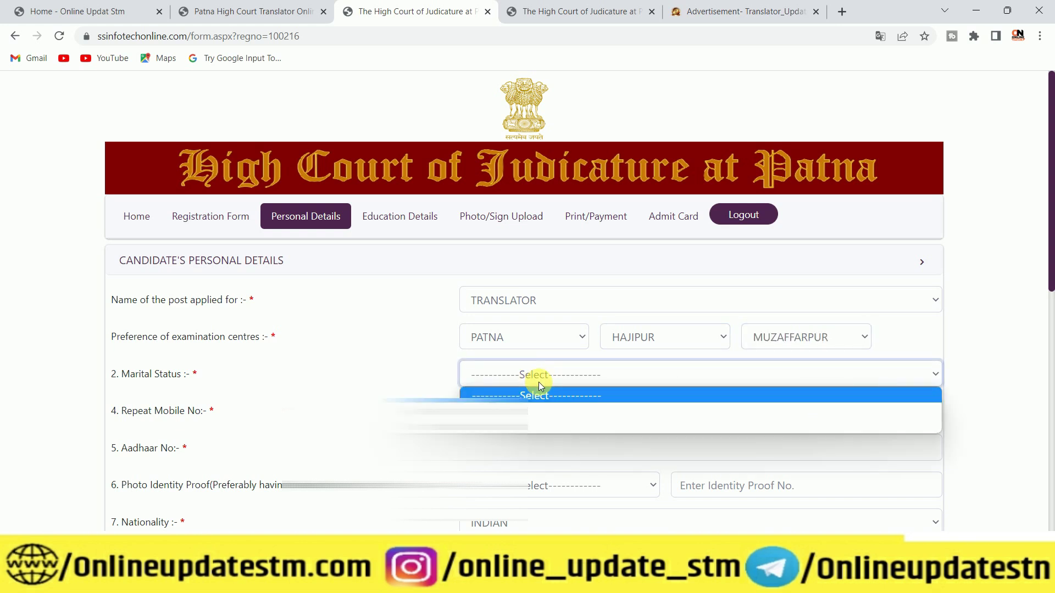
{"action": "left_click", "coordinate": [538, 424]}
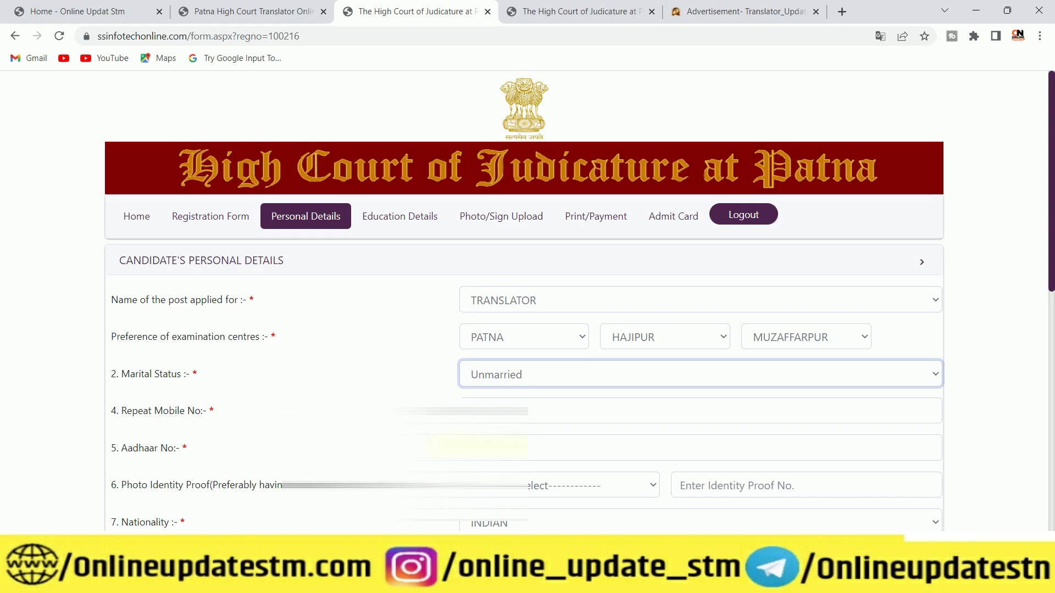
{"action": "left_click", "coordinate": [531, 486]}
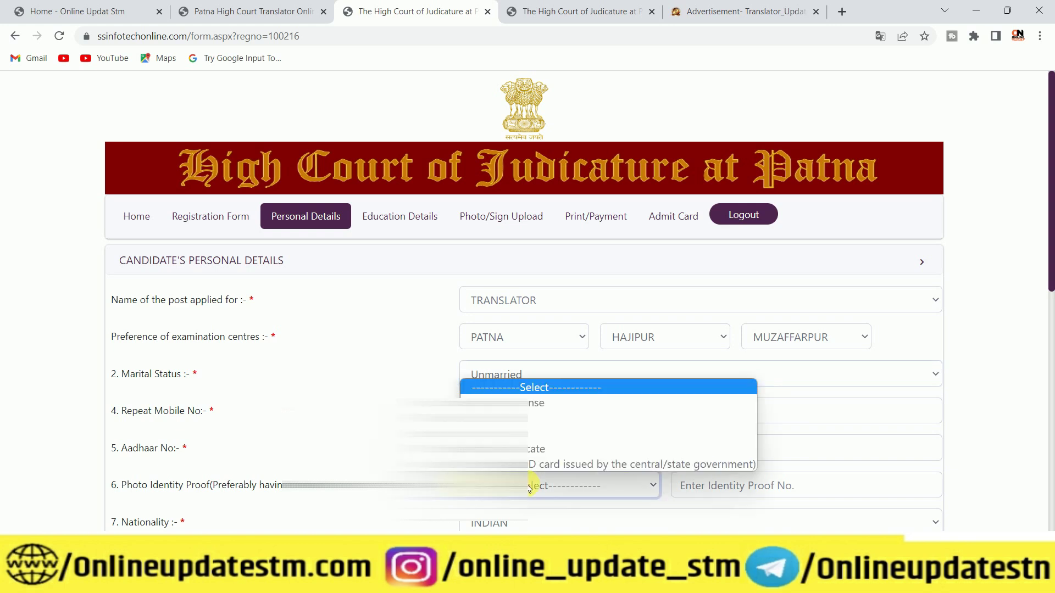
{"action": "left_click", "coordinate": [535, 449]}
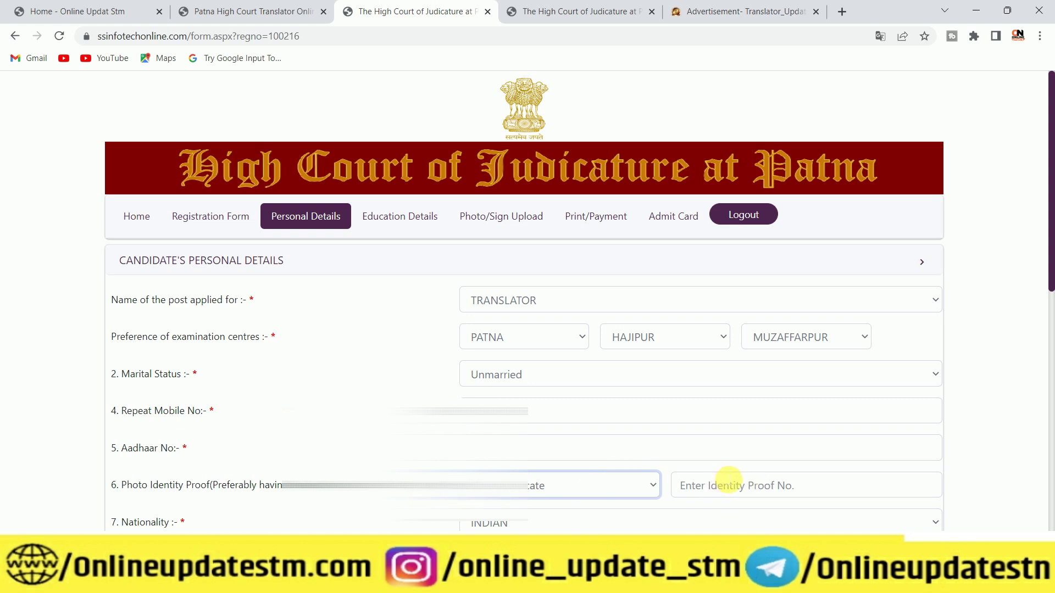
{"action": "left_click", "coordinate": [593, 488]}
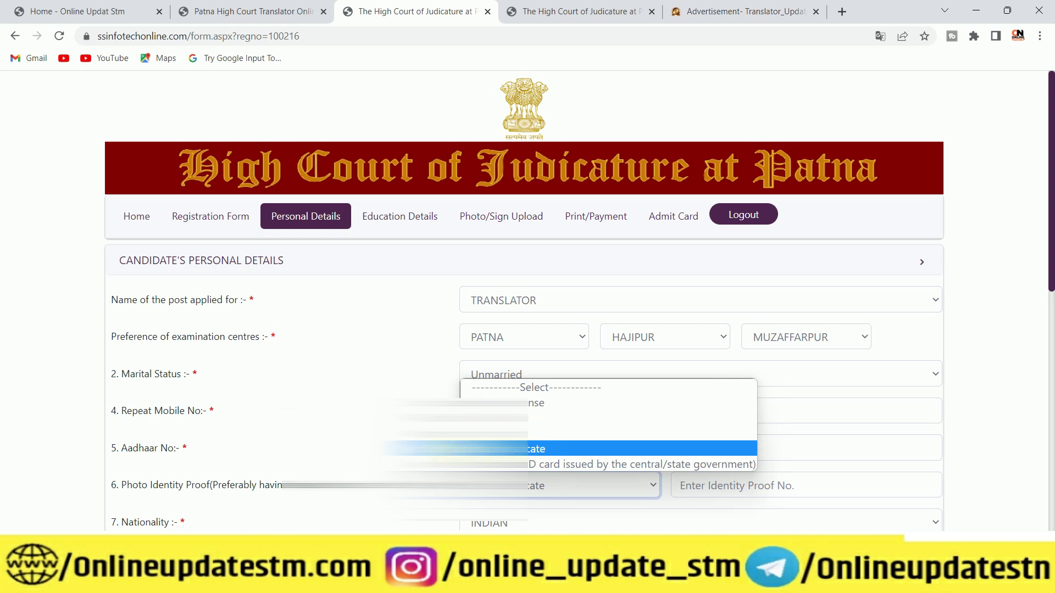
{"action": "left_click", "coordinate": [533, 447]}
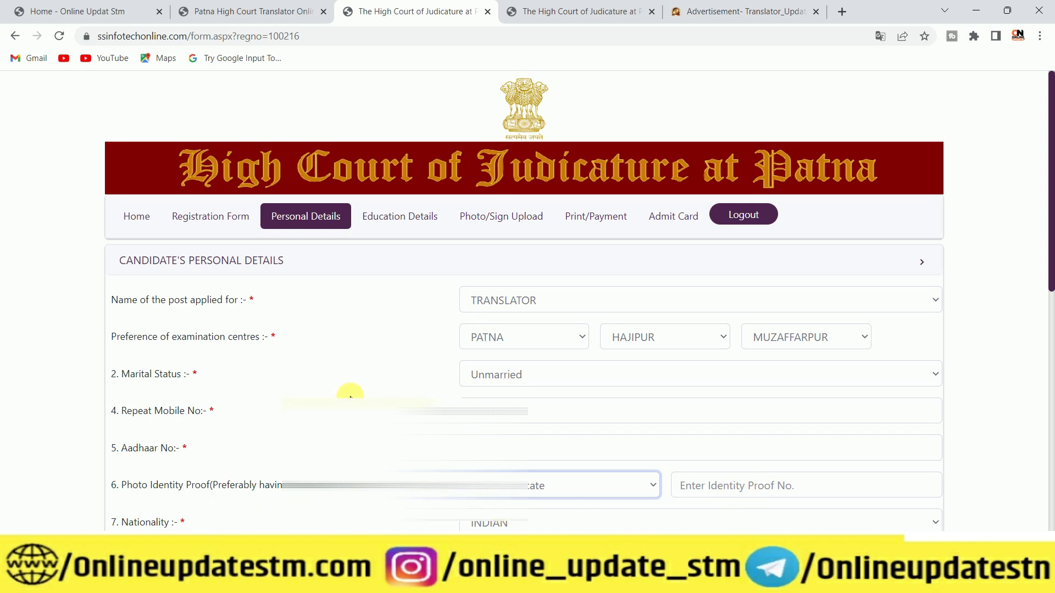
{"action": "scroll", "coordinate": [275, 275], "scroll_direction": "down", "scroll_amount": 7}
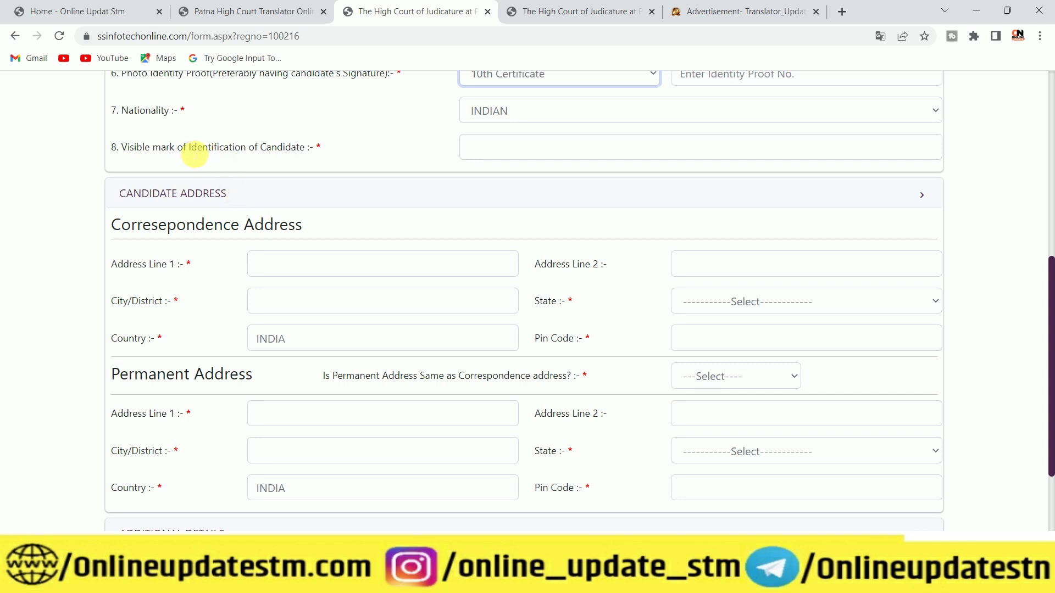
{"action": "left_click", "coordinate": [502, 146]}
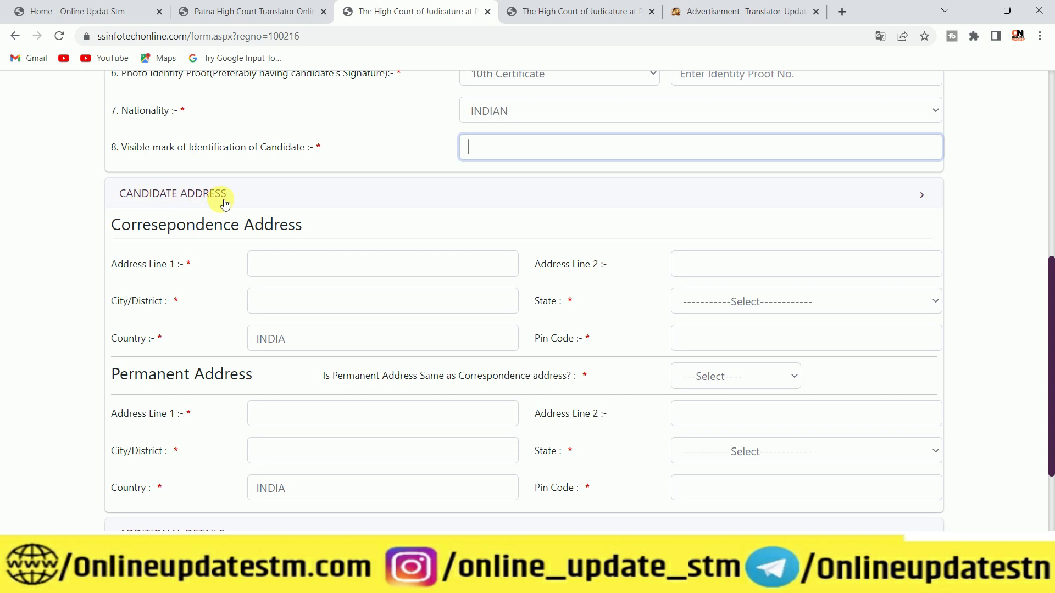
- Set the correspondence address state to Bihar and enter the candidate's postal code
{"action": "scroll", "coordinate": [225, 204], "scroll_direction": "down", "scroll_amount": 1}
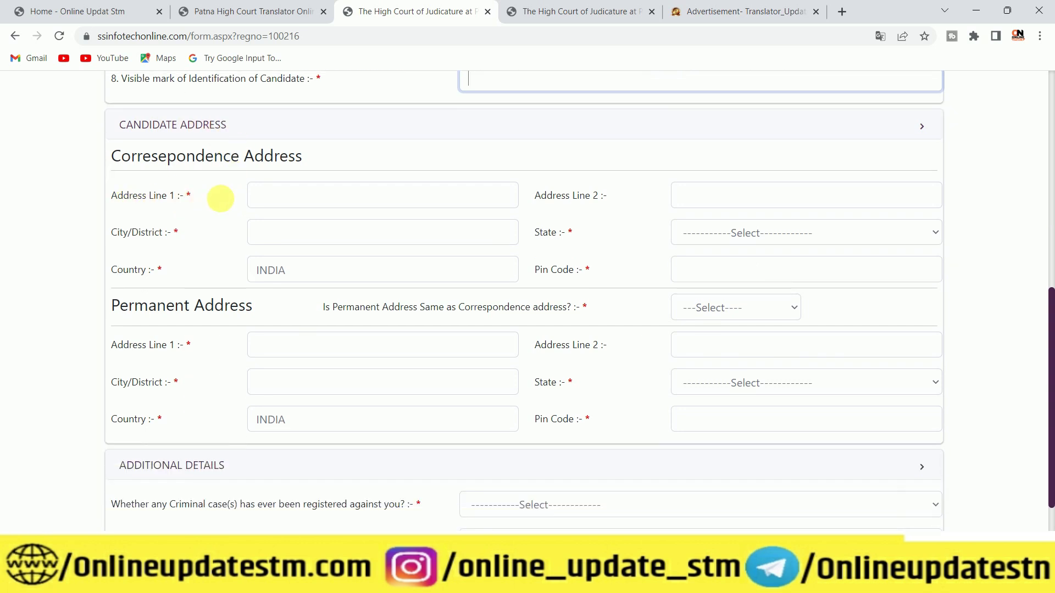
{"action": "left_click", "coordinate": [293, 202]}
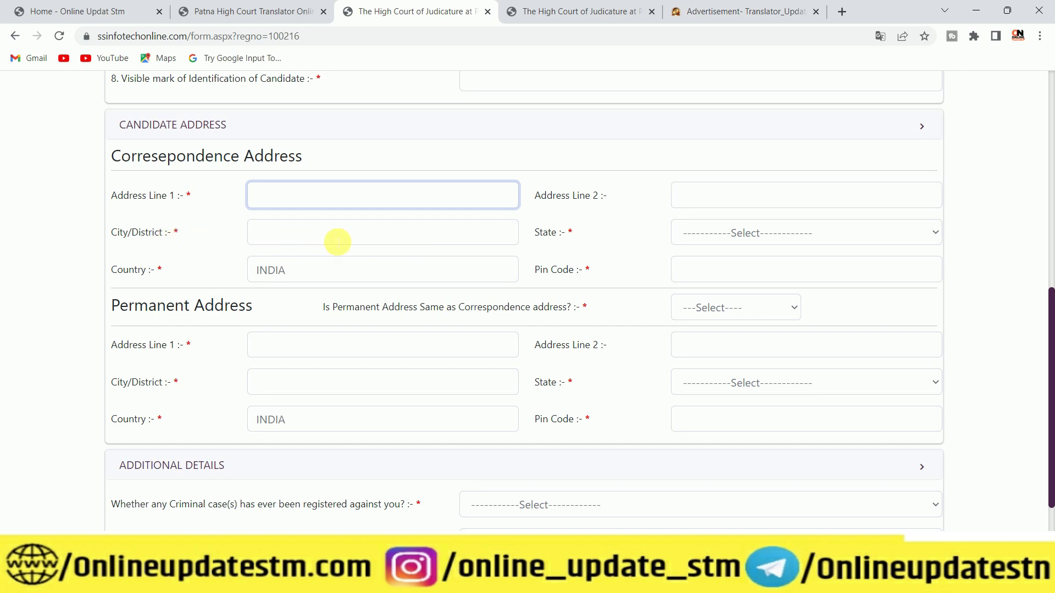
{"action": "left_click", "coordinate": [691, 240]}
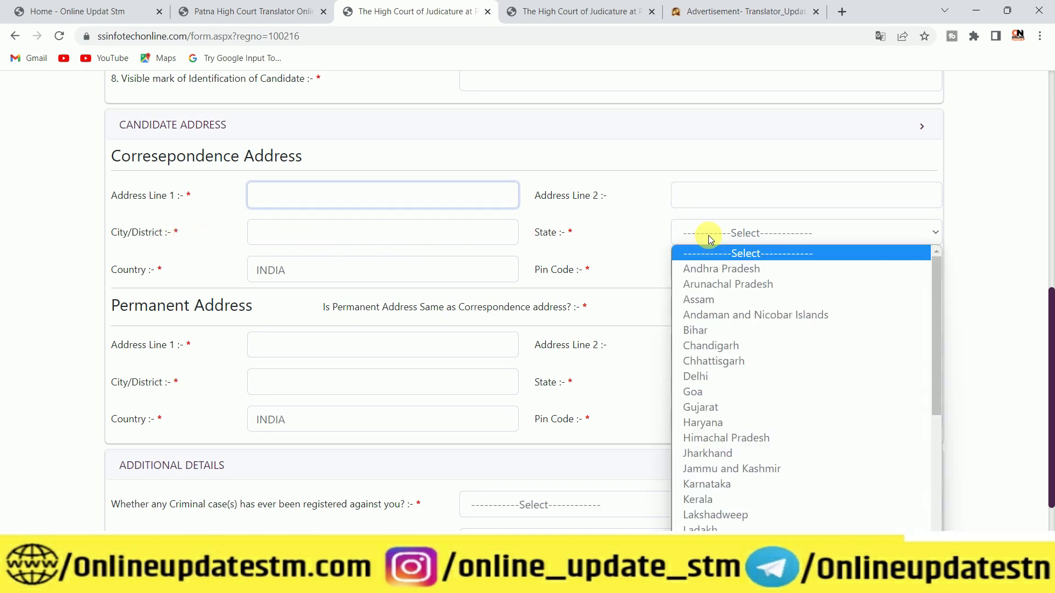
{"action": "left_click", "coordinate": [714, 328]}
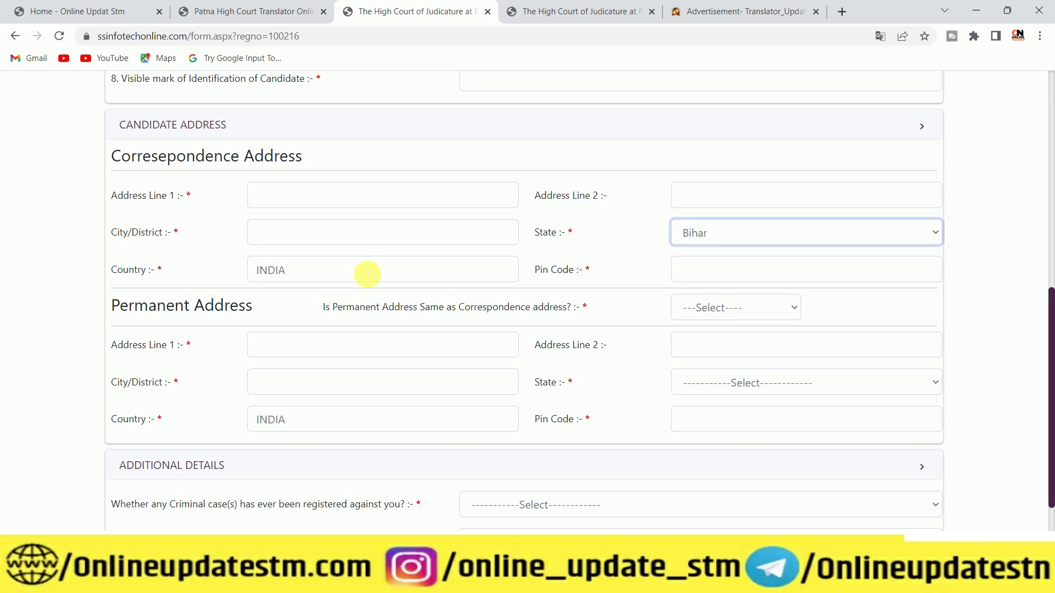
{"action": "left_click", "coordinate": [740, 270]}
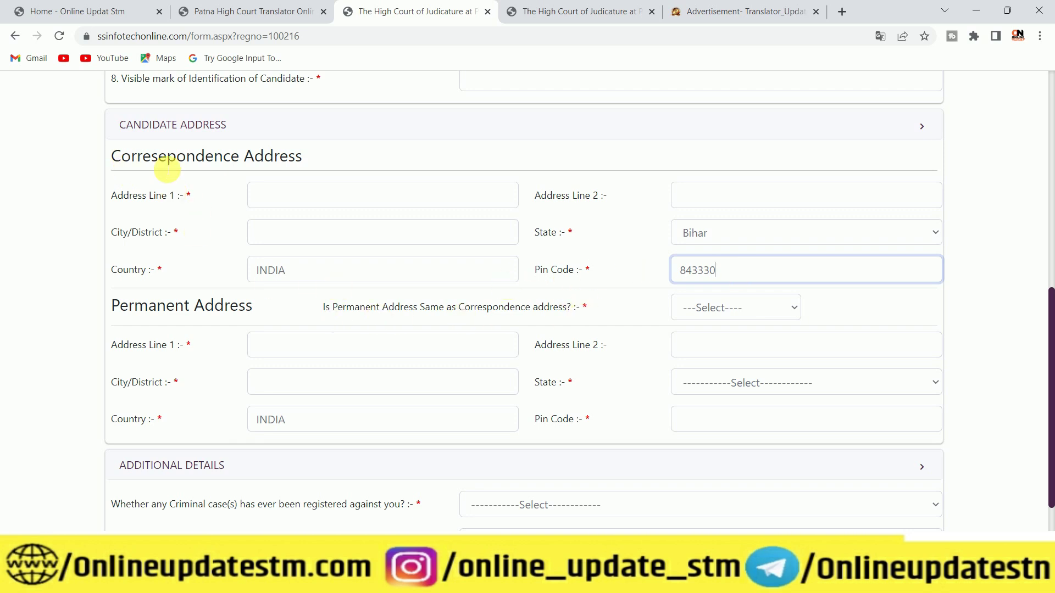
{"action": "left_click", "coordinate": [771, 308]}
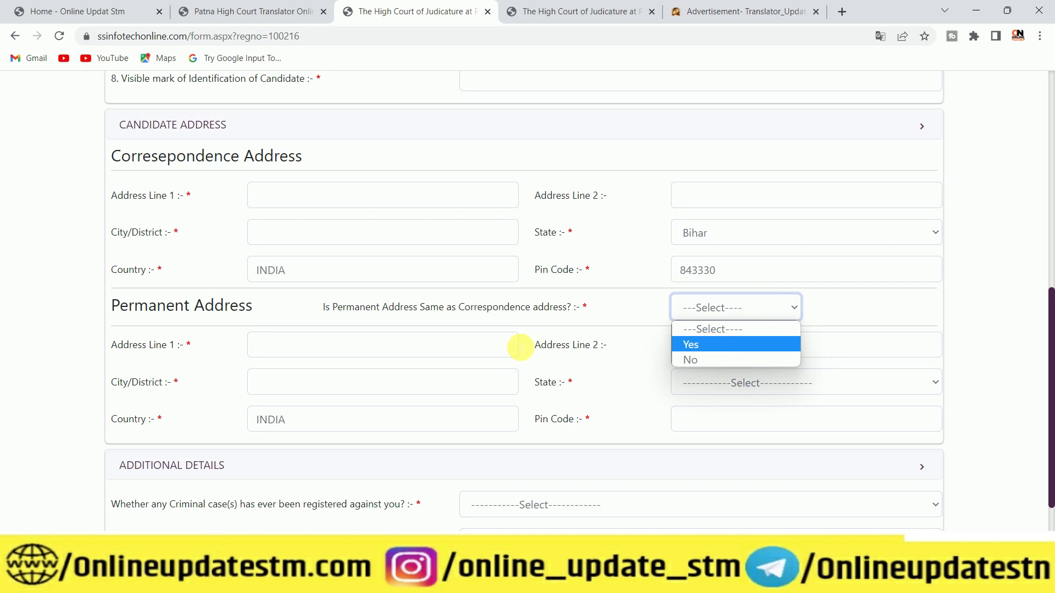
{"action": "left_click", "coordinate": [518, 346]}
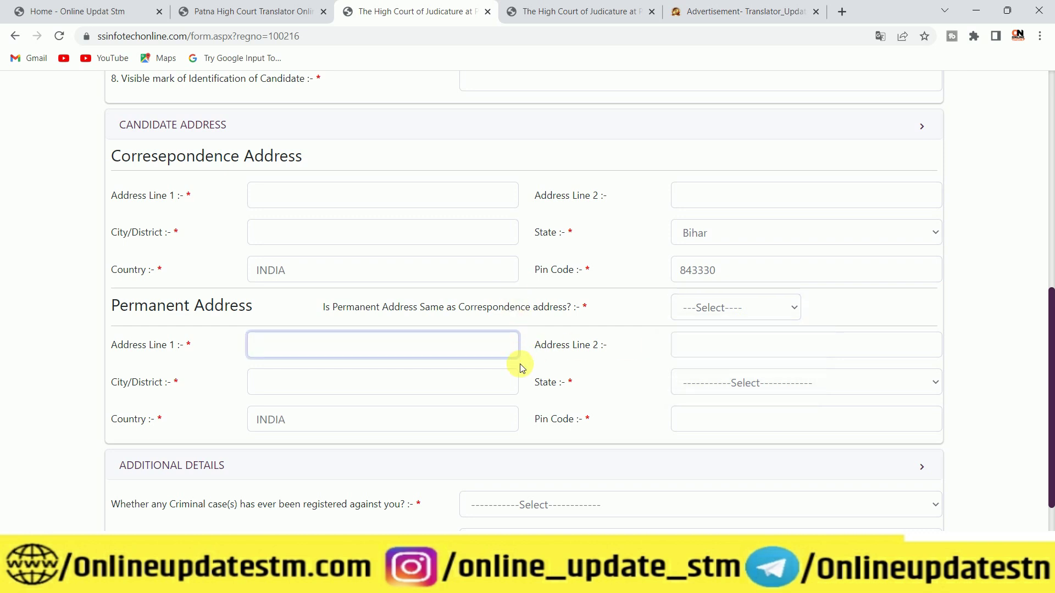
- Answer No to any criminal case and No to any FIR ever registered against the candidate
{"action": "scroll", "coordinate": [520, 364], "scroll_direction": "down", "scroll_amount": 2}
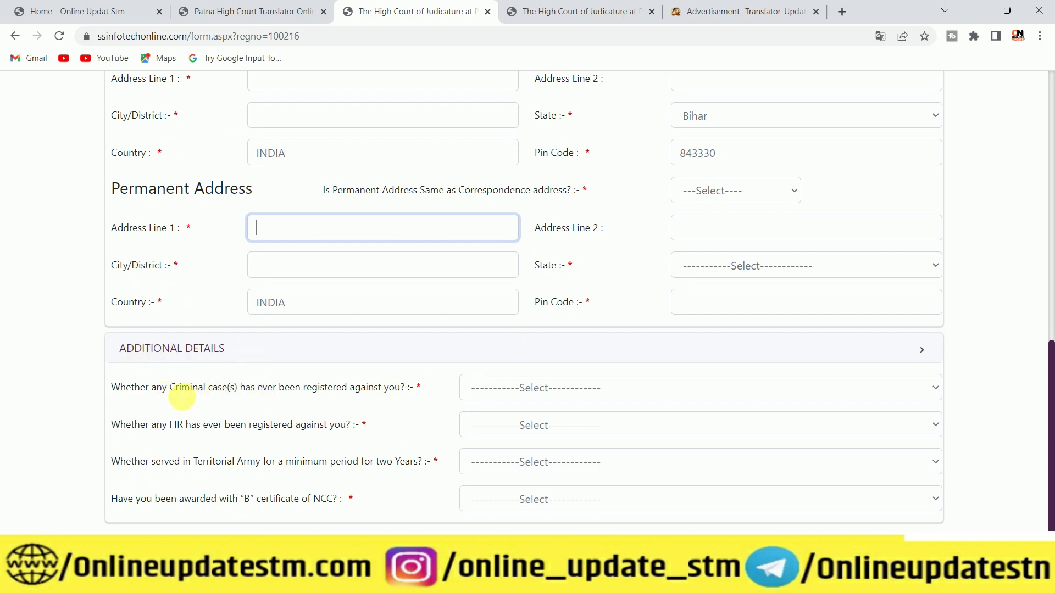
{"action": "left_click", "coordinate": [603, 390]}
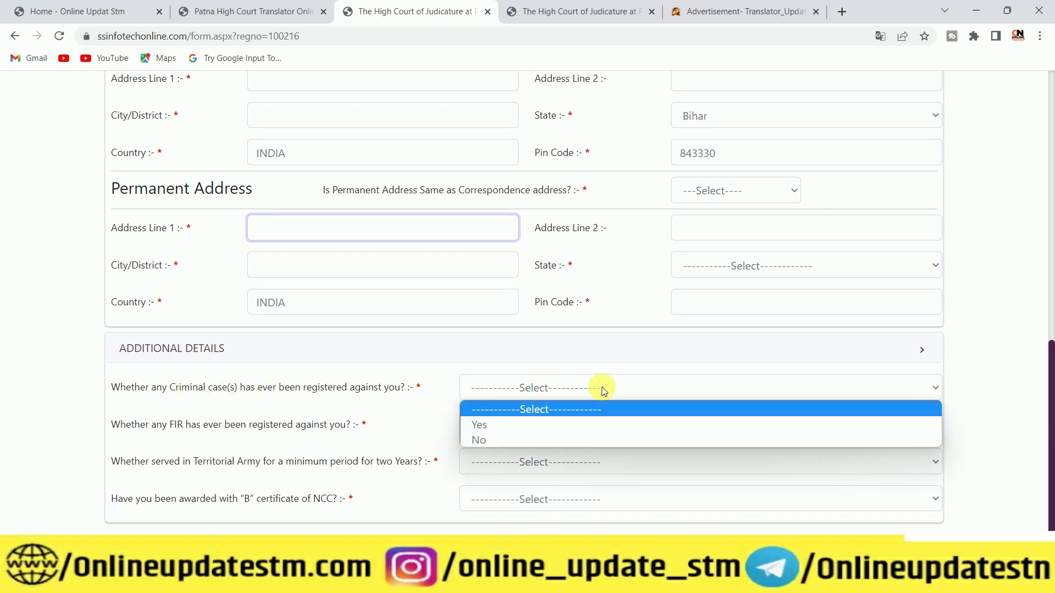
{"action": "left_click", "coordinate": [552, 440]}
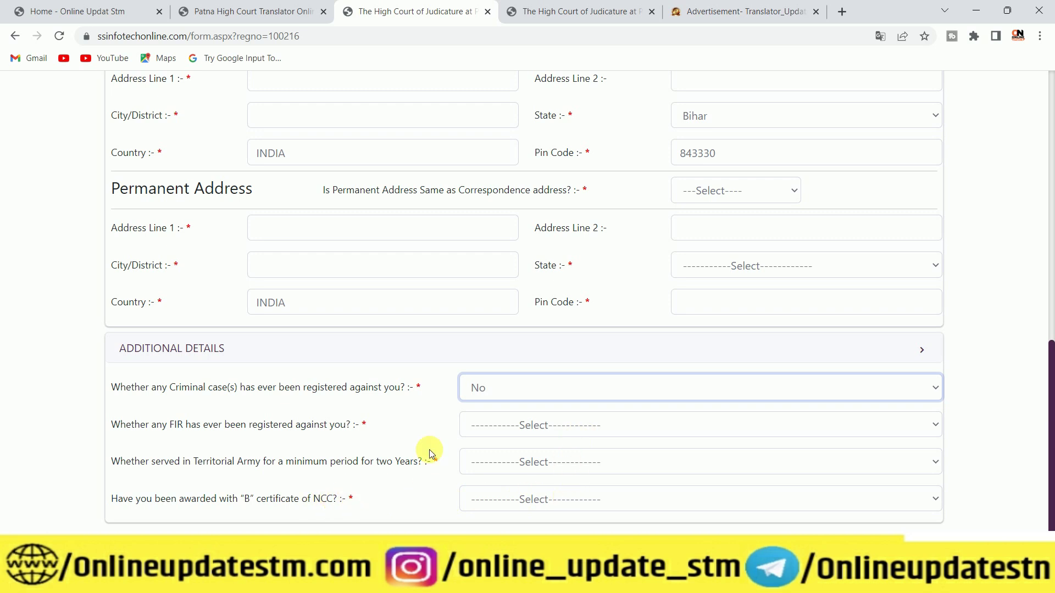
{"action": "left_click", "coordinate": [536, 425]}
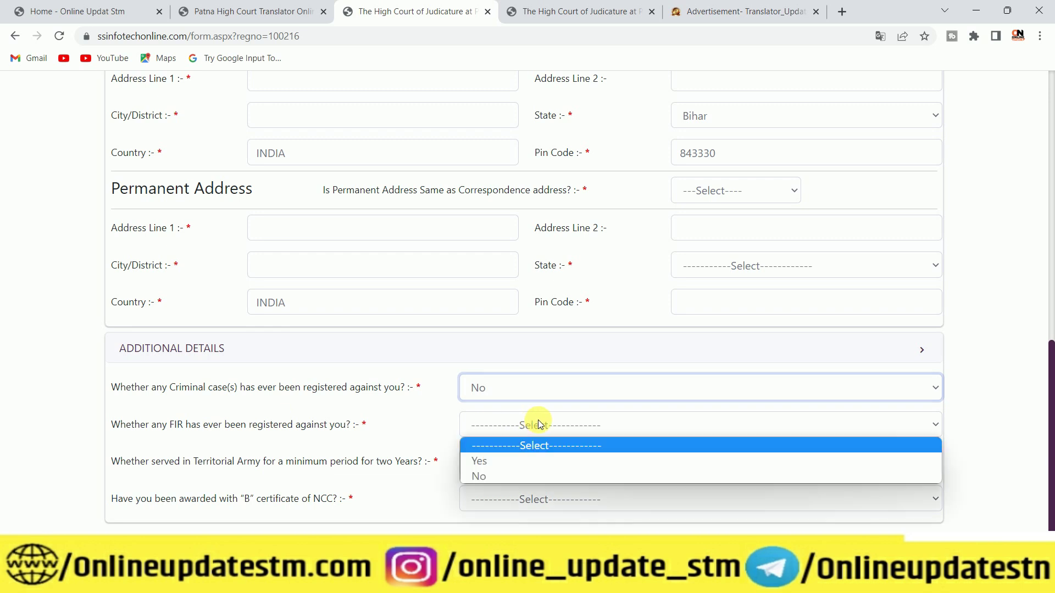
{"action": "left_click", "coordinate": [535, 478]}
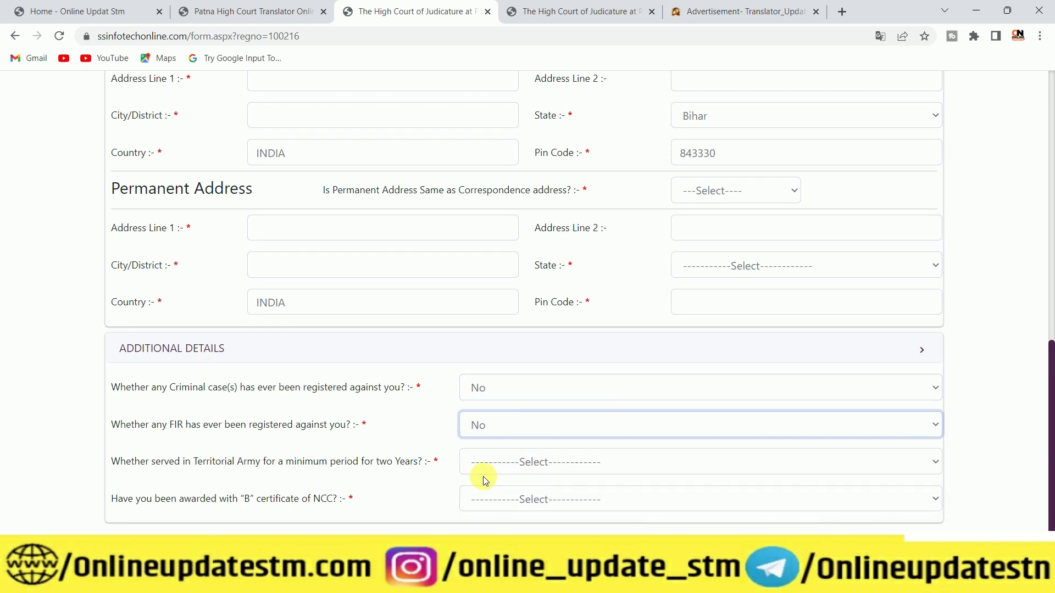
{"action": "left_click", "coordinate": [254, 424]}
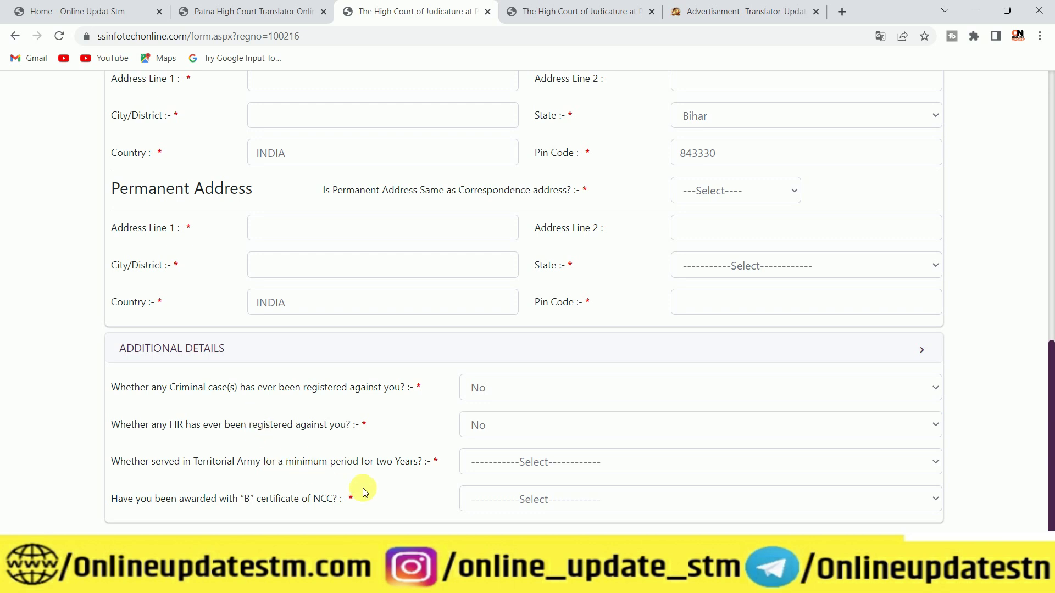
- Answer No to having served in the Territorial Army for two years and No to holding the NCC "B" certificate
{"action": "left_click", "coordinate": [558, 462]}
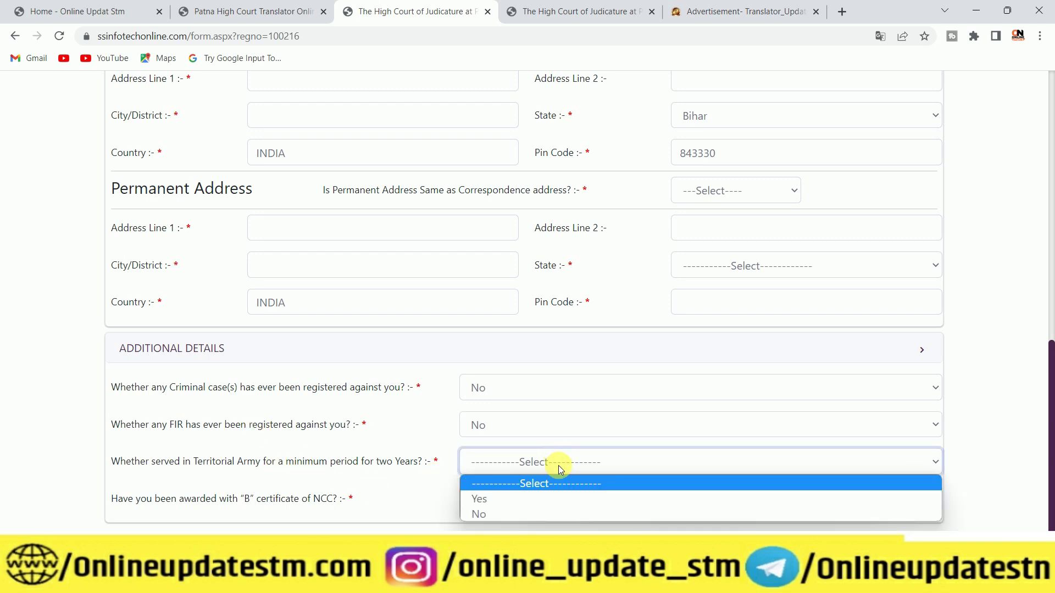
{"action": "left_click", "coordinate": [542, 513]}
{"action": "left_click", "coordinate": [489, 492]}
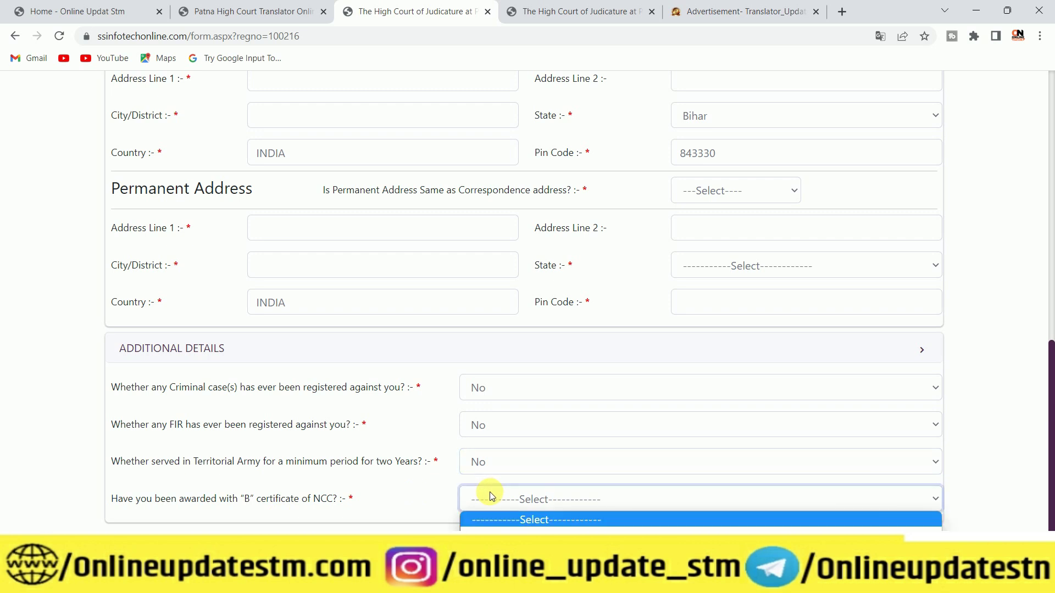
{"action": "left_click", "coordinate": [527, 552]}
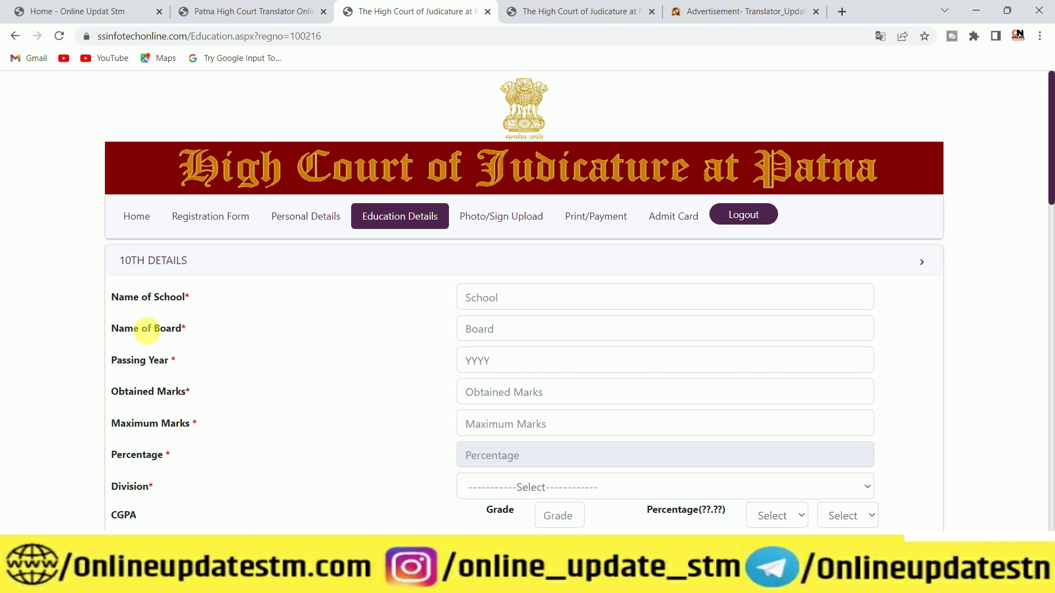
- Set the maximum marks to 500 and the division to I in the 10th details
{"action": "left_click", "coordinate": [528, 333]}
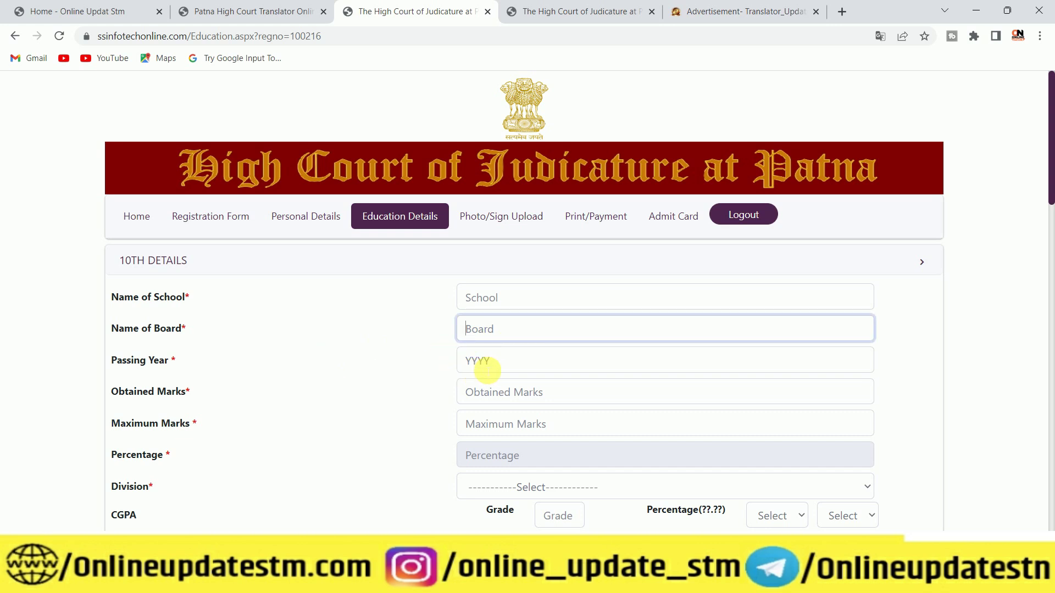
{"action": "left_click", "coordinate": [490, 401]}
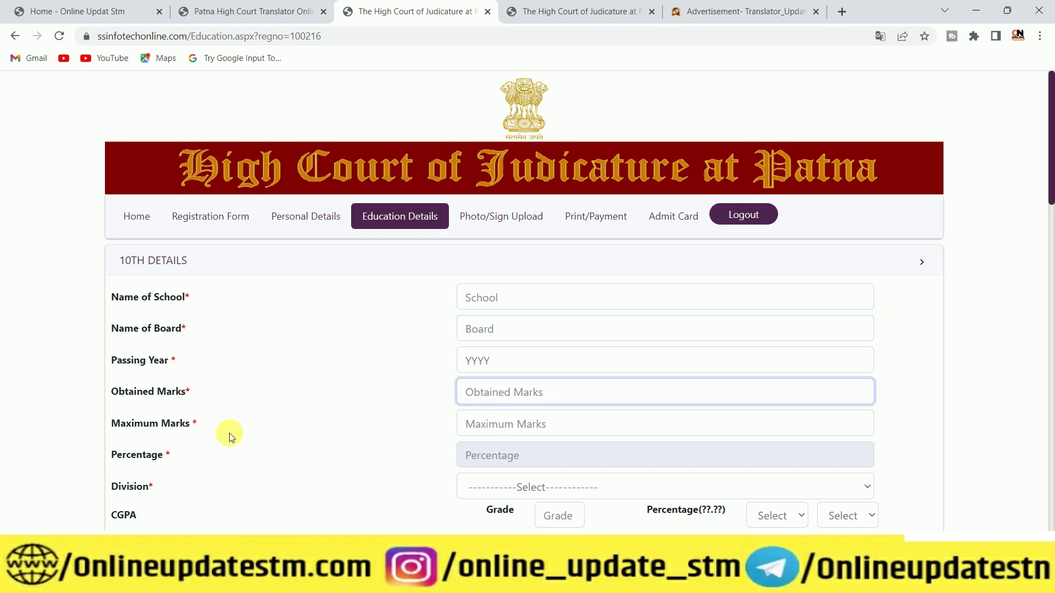
{"action": "left_click", "coordinate": [492, 431]}
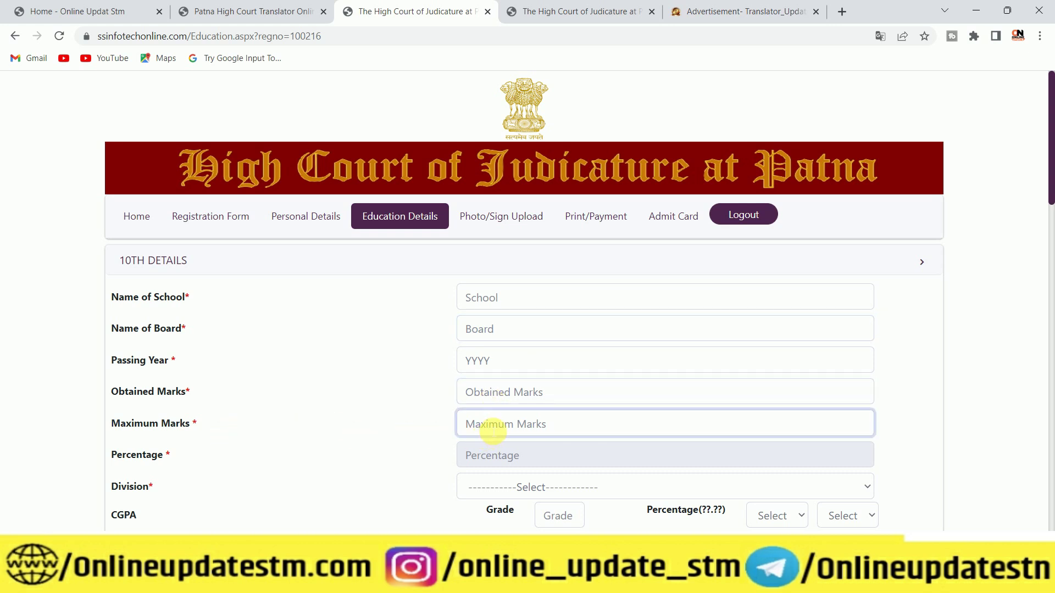
{"action": "type", "text": "500"}
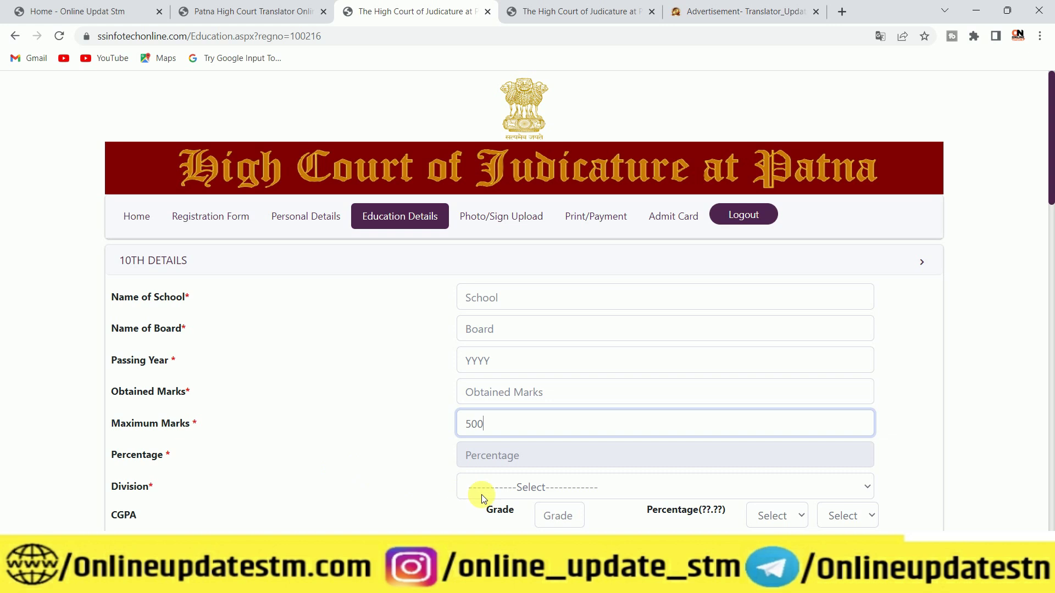
{"action": "left_click", "coordinate": [509, 492]}
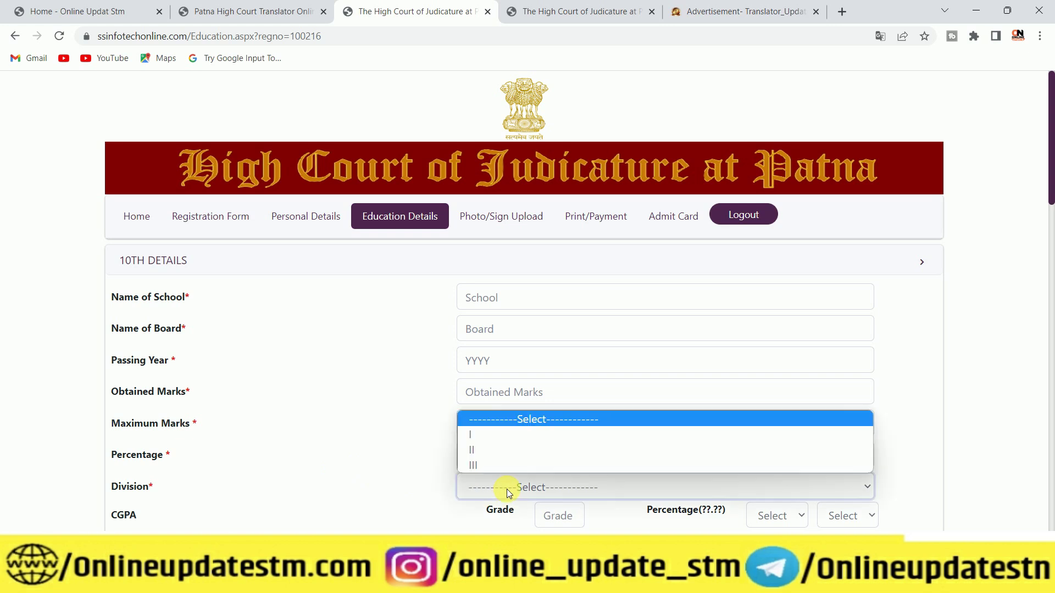
{"action": "left_click", "coordinate": [505, 436]}
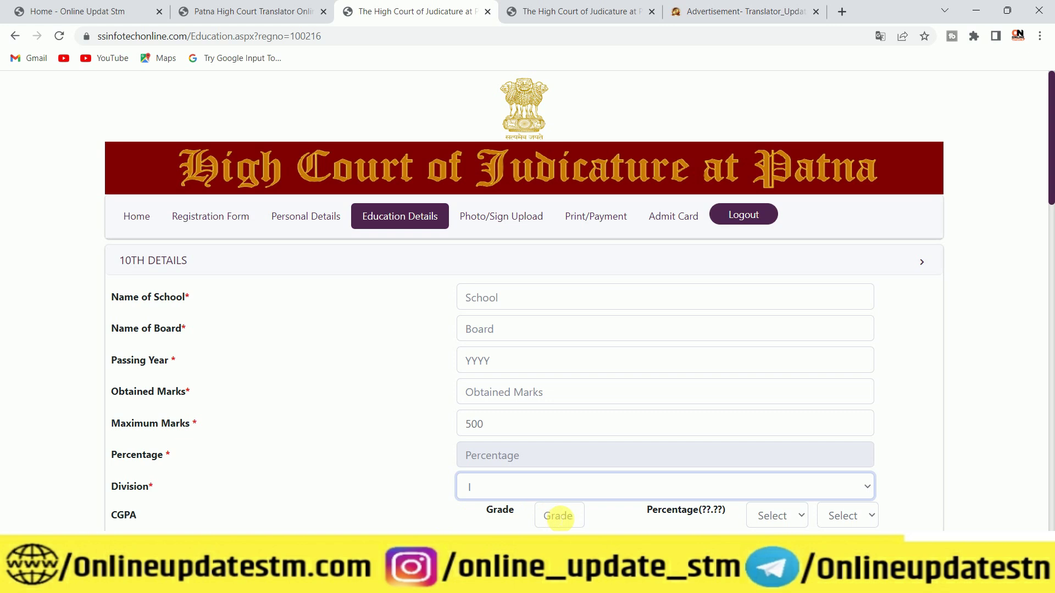
- Set the whole-number part of the 10th CGPA percentage to 43, leaving its decimal part unselected
{"action": "left_click", "coordinate": [786, 520]}
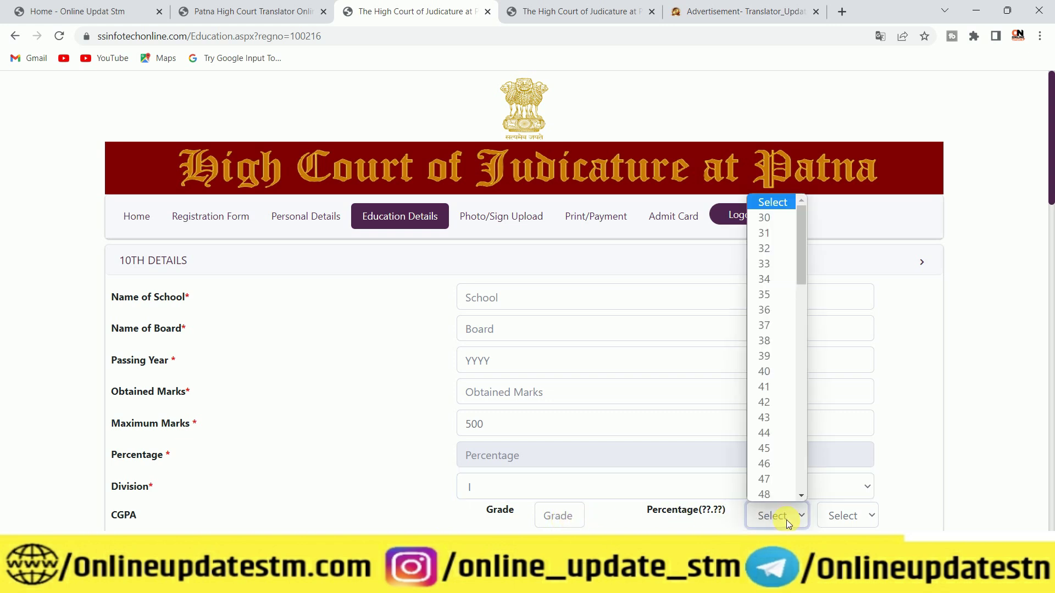
{"action": "left_click", "coordinate": [786, 520]}
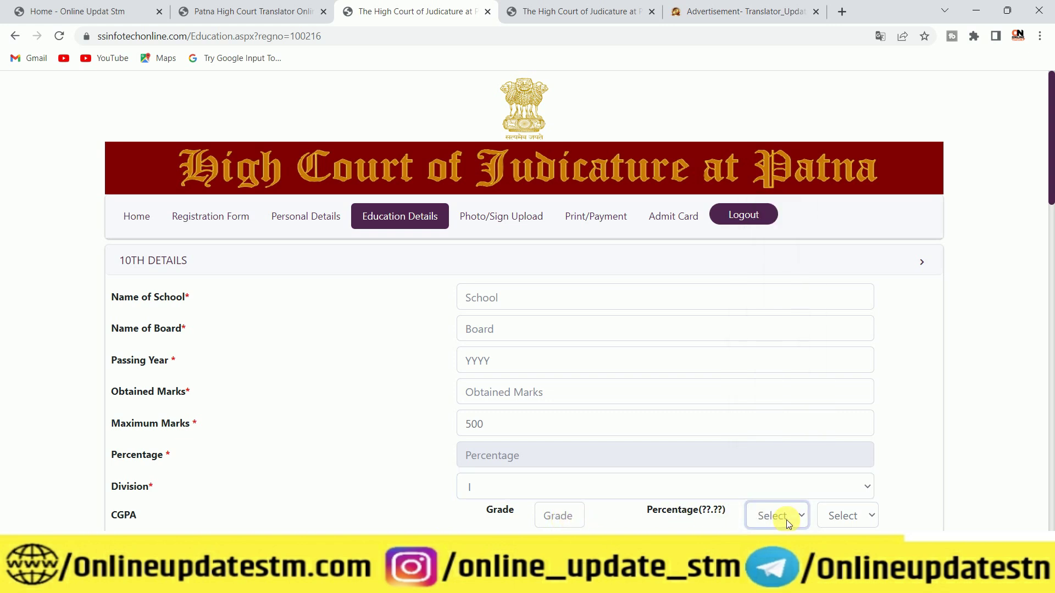
{"action": "left_click", "coordinate": [786, 520]}
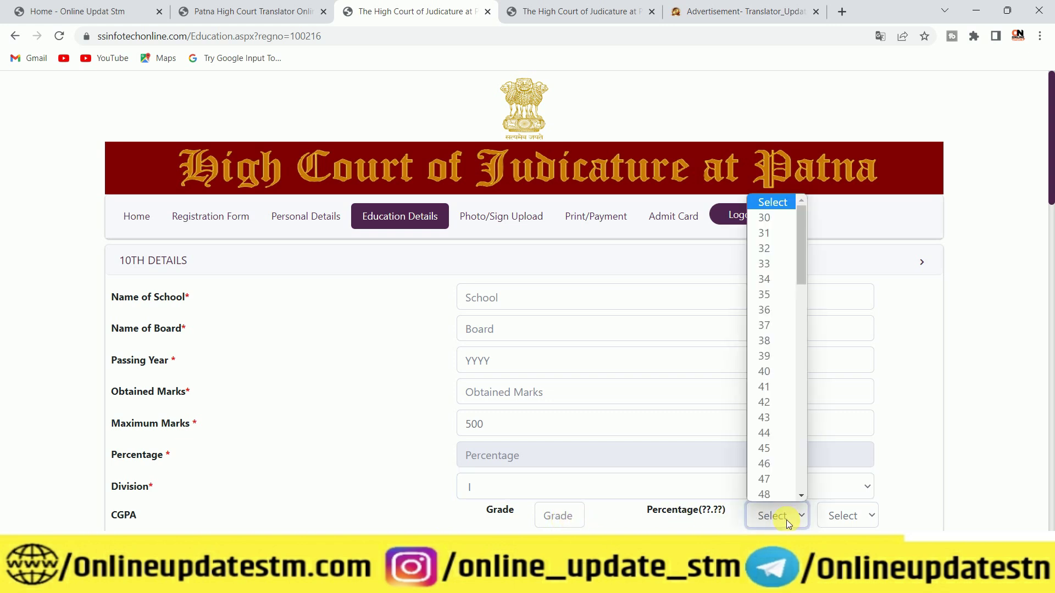
{"action": "left_click", "coordinate": [792, 418]}
{"action": "left_click", "coordinate": [847, 514]}
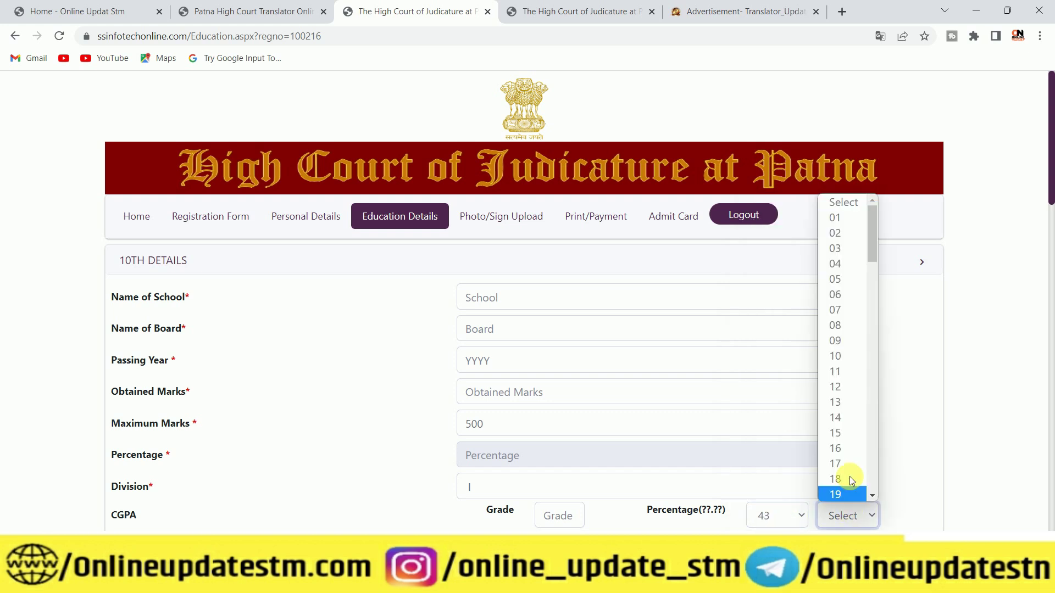
{"action": "left_click", "coordinate": [929, 377]}
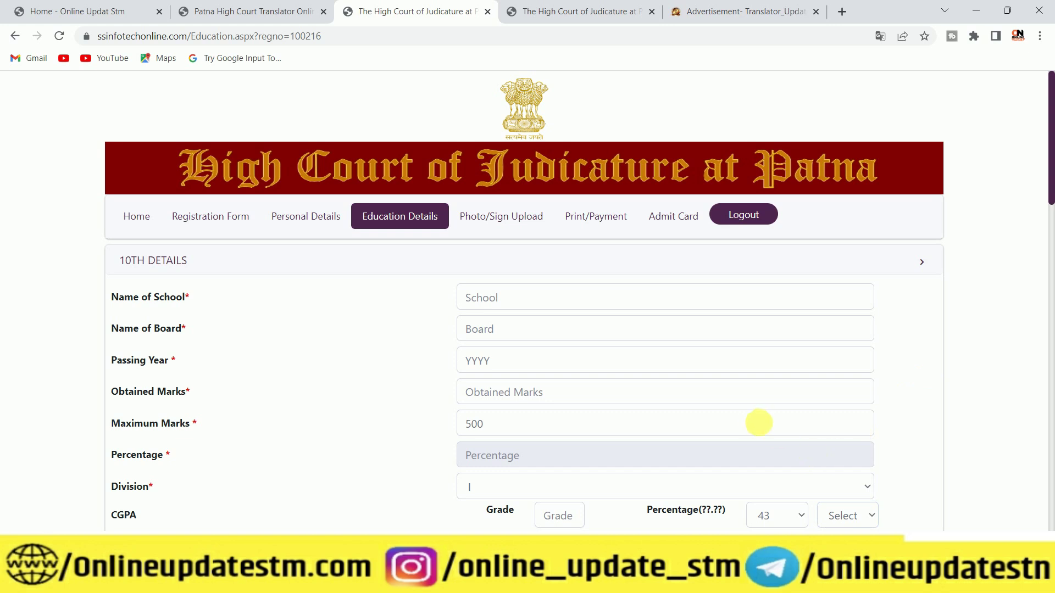
{"action": "scroll", "coordinate": [758, 423], "scroll_direction": "down", "scroll_amount": 1}
{"action": "scroll", "coordinate": [756, 421], "scroll_direction": "down", "scroll_amount": 5}
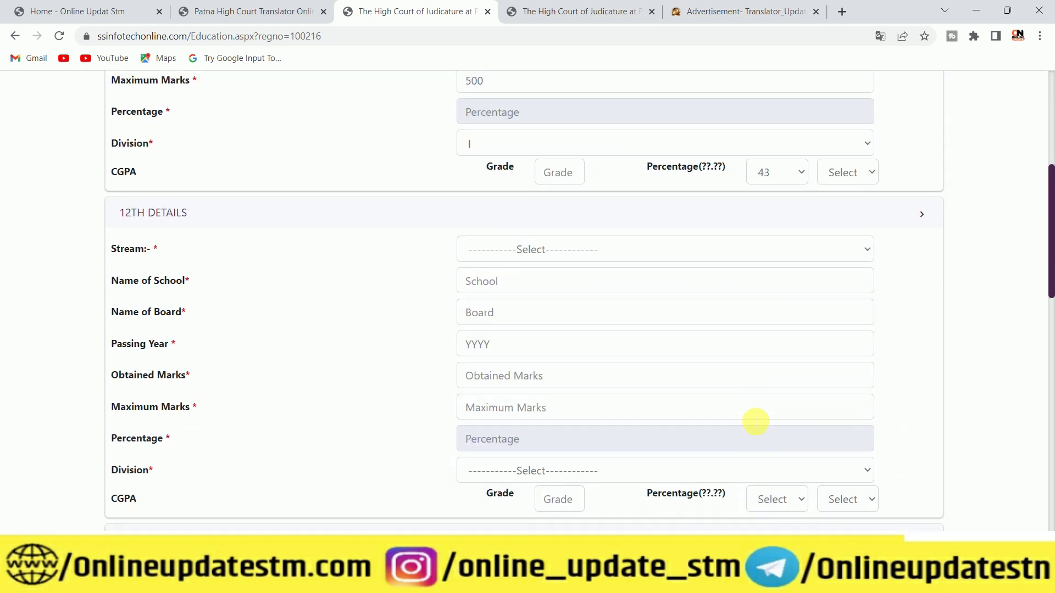